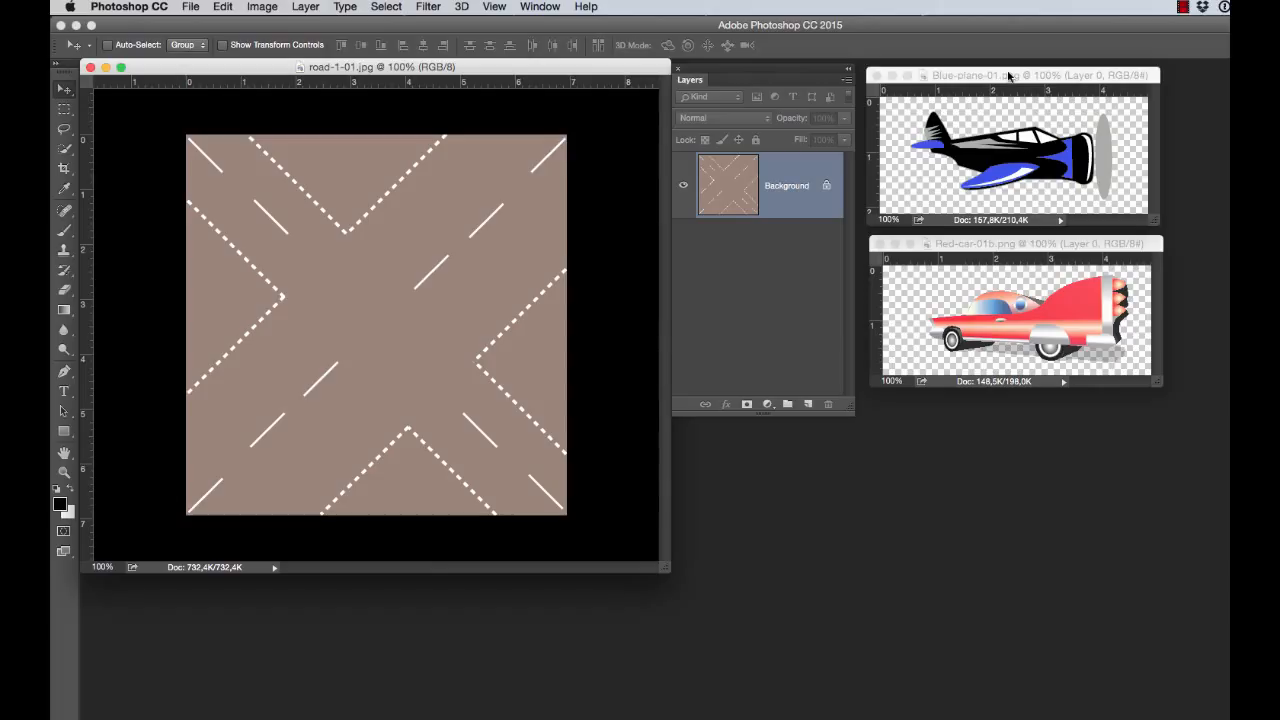
- Copy the red car from Red-car-01b.png into the road-1-01.jpg document as a new layer
{"action": "left_click", "coordinate": [1022, 248]}
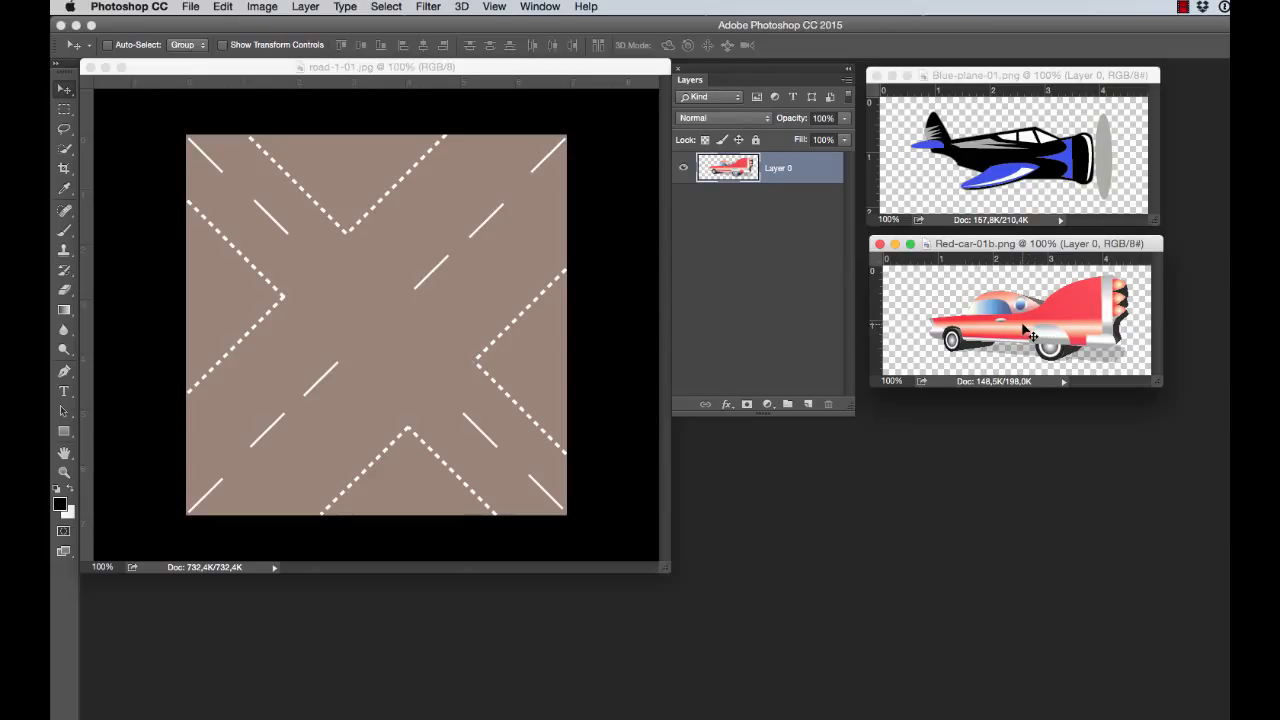
{"action": "left_click_drag", "start_coordinate": [1031, 334], "coordinate": [507, 352]}
{"action": "left_click_drag", "start_coordinate": [421, 345], "coordinate": [421, 345]}
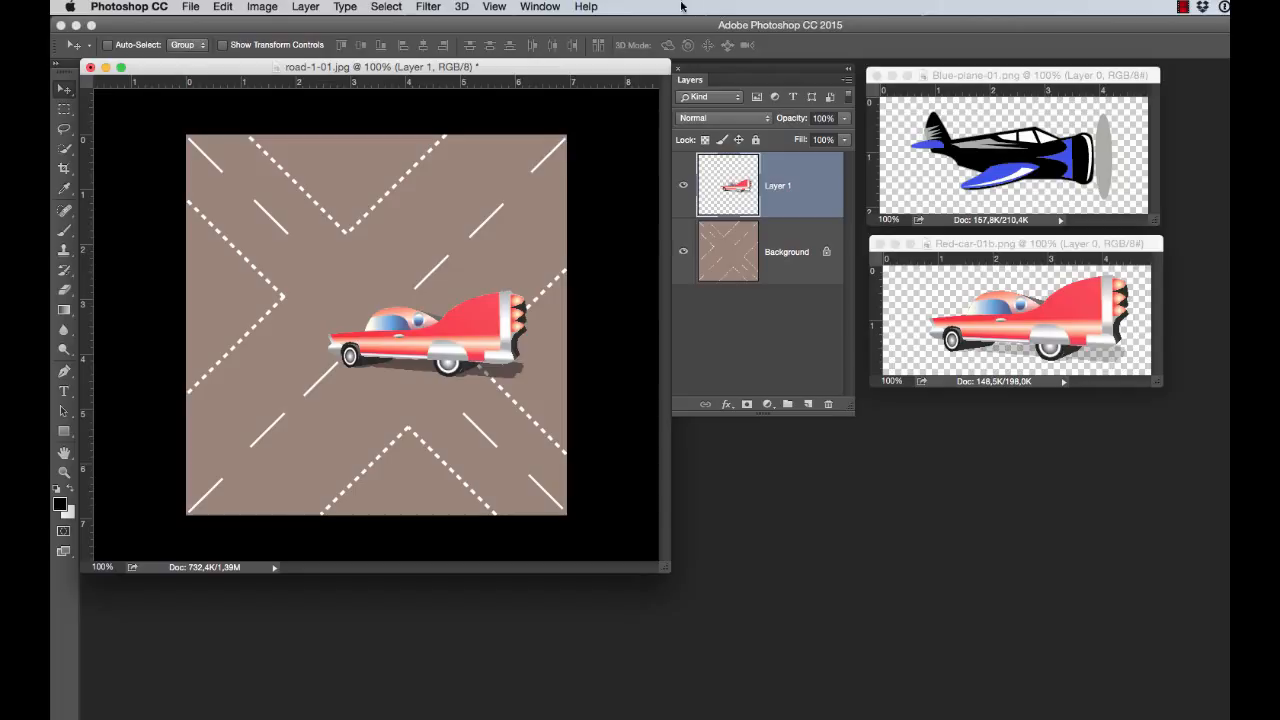
- Rotate the red car by about -44 degrees with Free Transform, aligning it with the diagonal road
{"action": "left_click", "coordinate": [220, 7]}
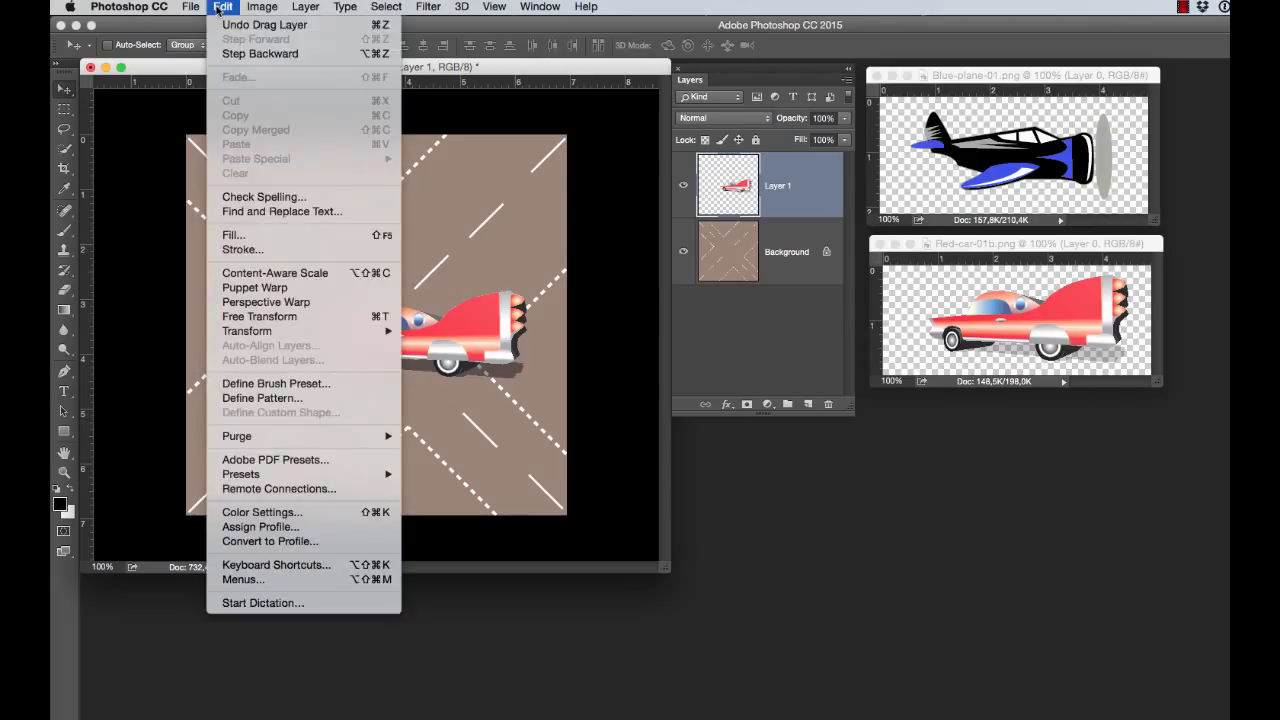
{"action": "left_click", "coordinate": [283, 317]}
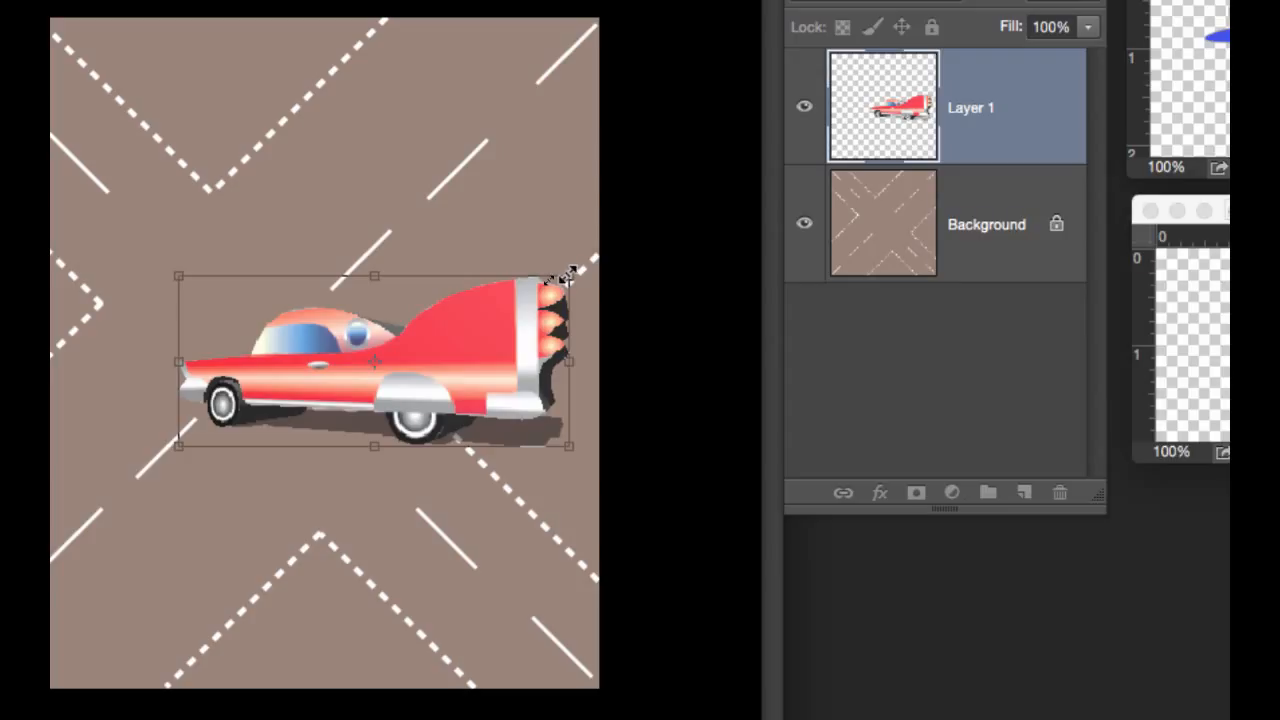
{"action": "left_click_drag", "start_coordinate": [566, 276], "coordinate": [458, 328]}
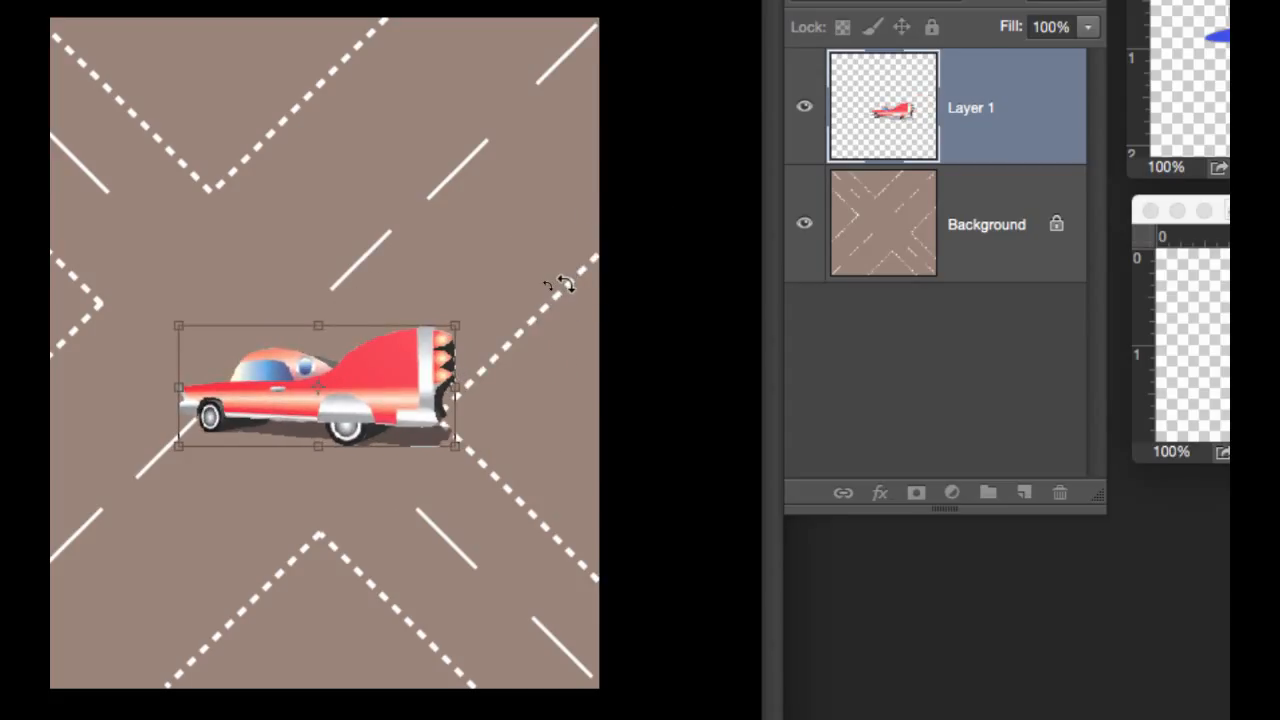
{"action": "key", "text": "ctrl+z"}
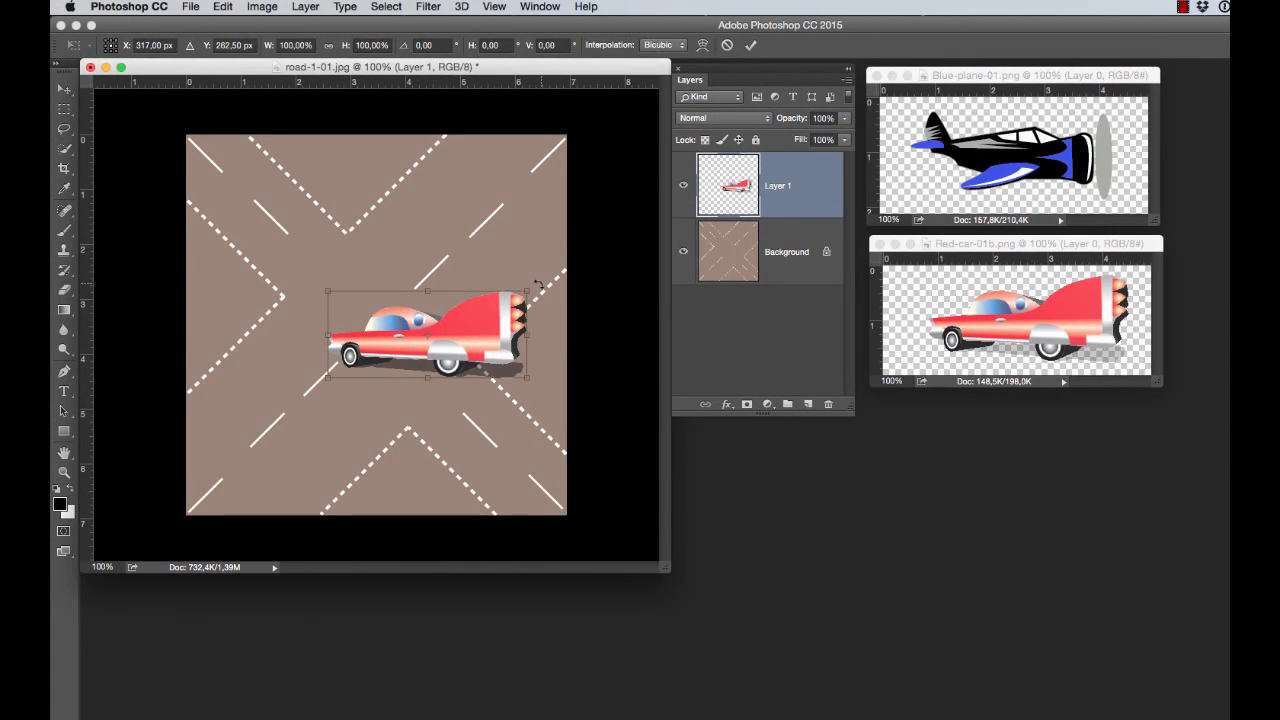
{"action": "left_click_drag", "start_coordinate": [538, 287], "coordinate": [492, 174]}
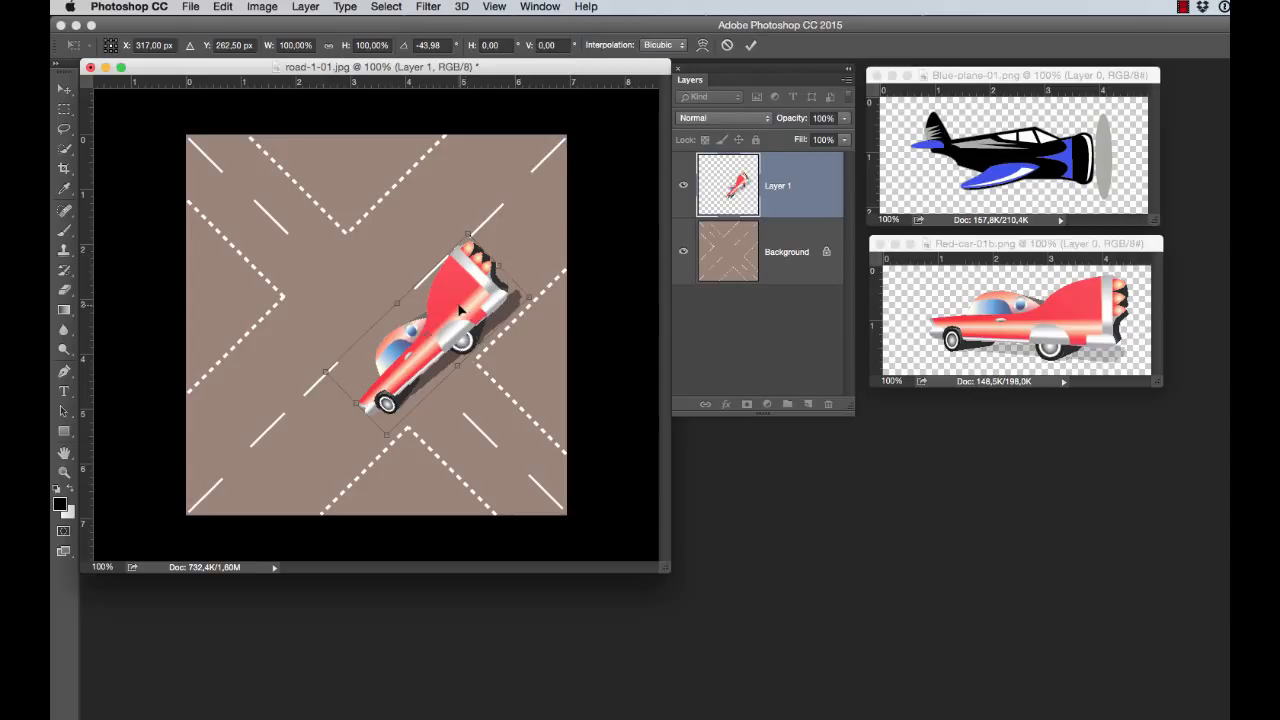
{"action": "key", "text": "Return"}
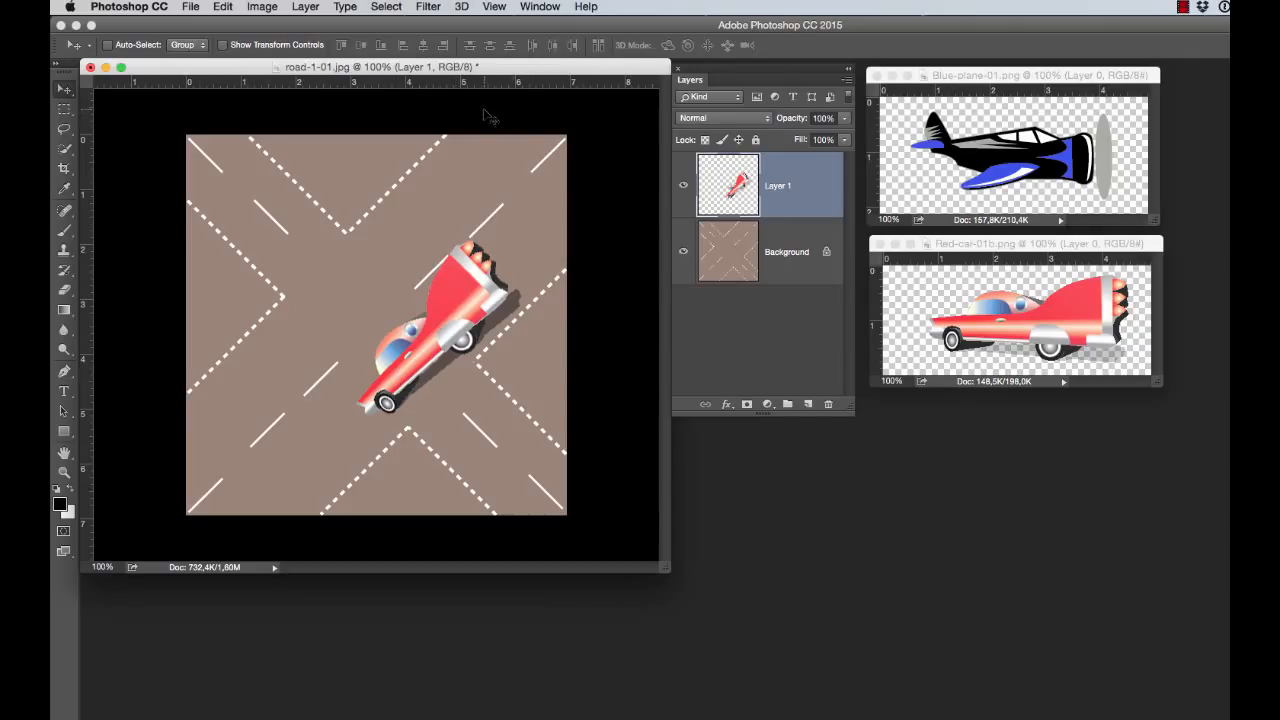
- Show the Timeline and rename the car layer as Red Car
{"action": "left_click", "coordinate": [540, 7]}
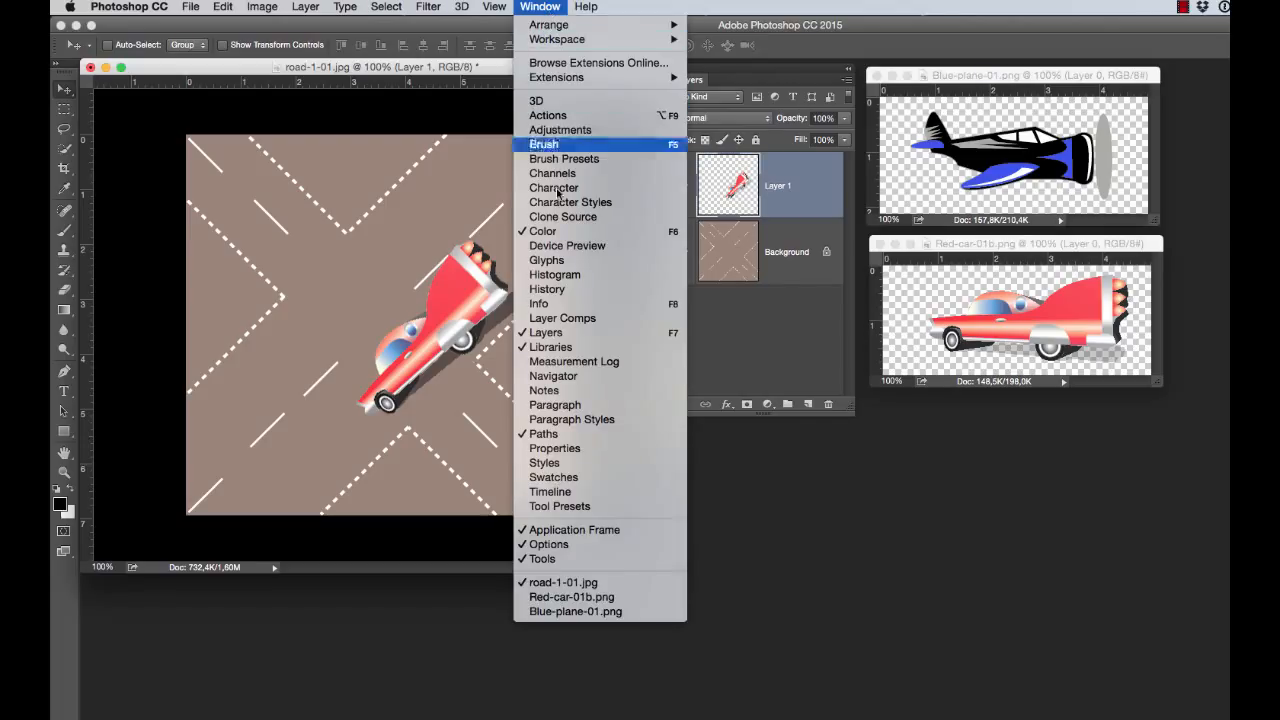
{"action": "left_click", "coordinate": [572, 492]}
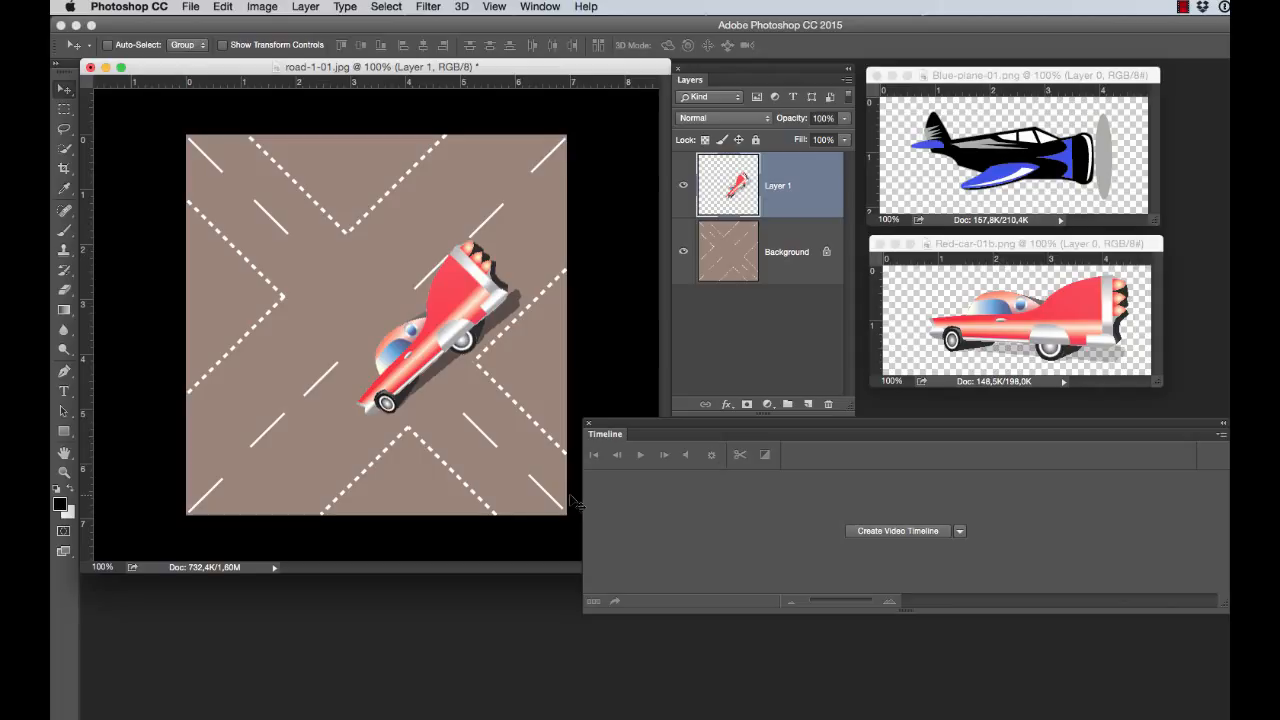
{"action": "double_click", "coordinate": [777, 187]}
{"action": "type", "text": "Red Car"}
{"action": "key", "text": "Return"}
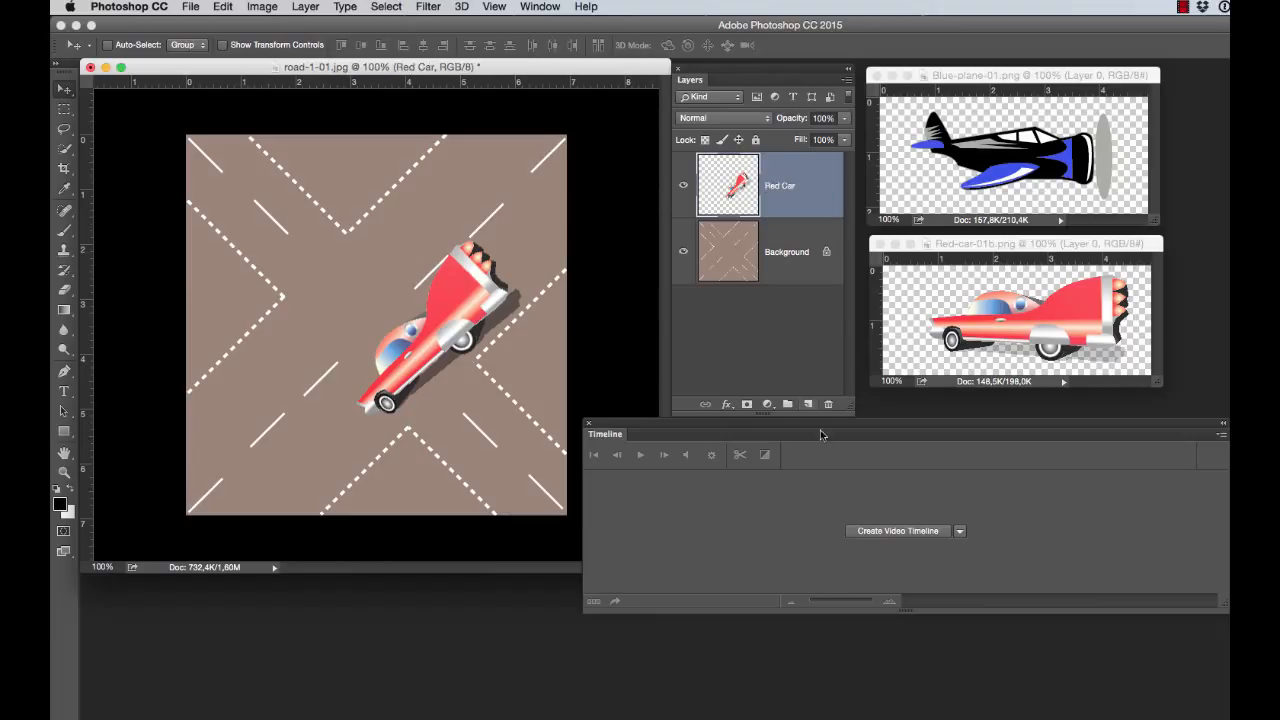
- Create a video timeline and set a Position keyframe at 0:00 with the red car mostly outside the image's upper-right corner
{"action": "left_click", "coordinate": [874, 531]}
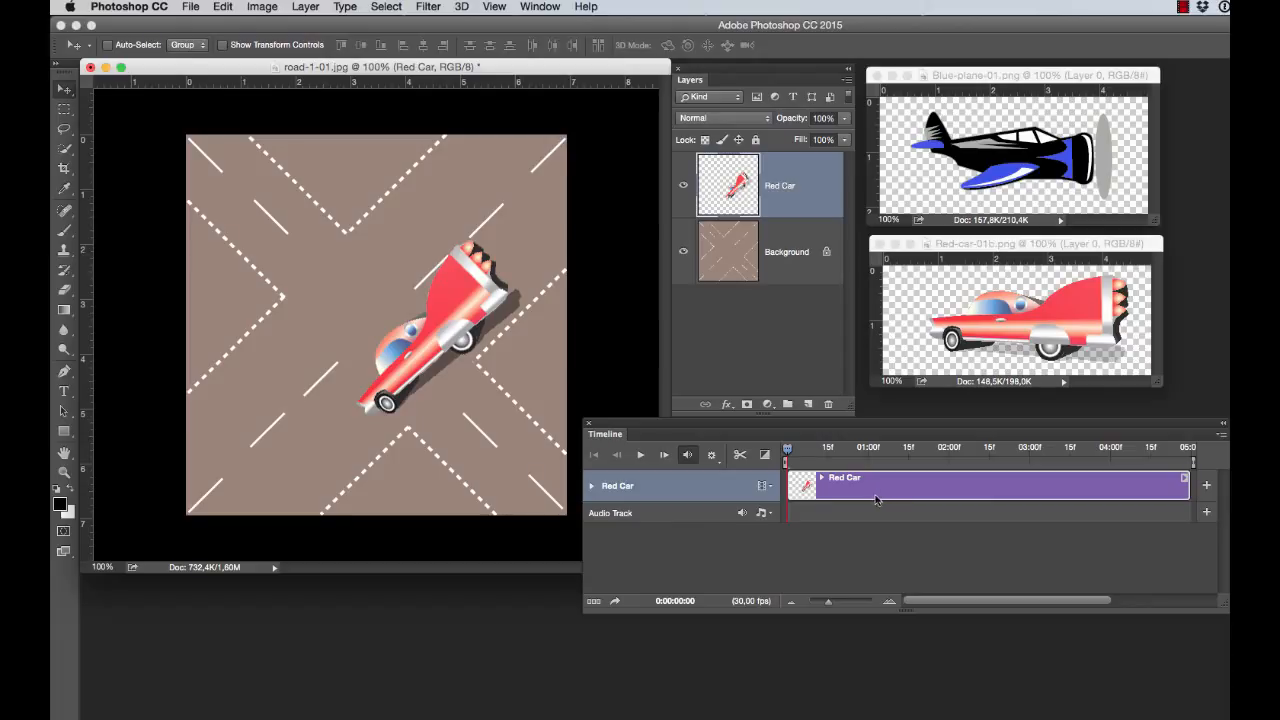
{"action": "left_click", "coordinate": [591, 488]}
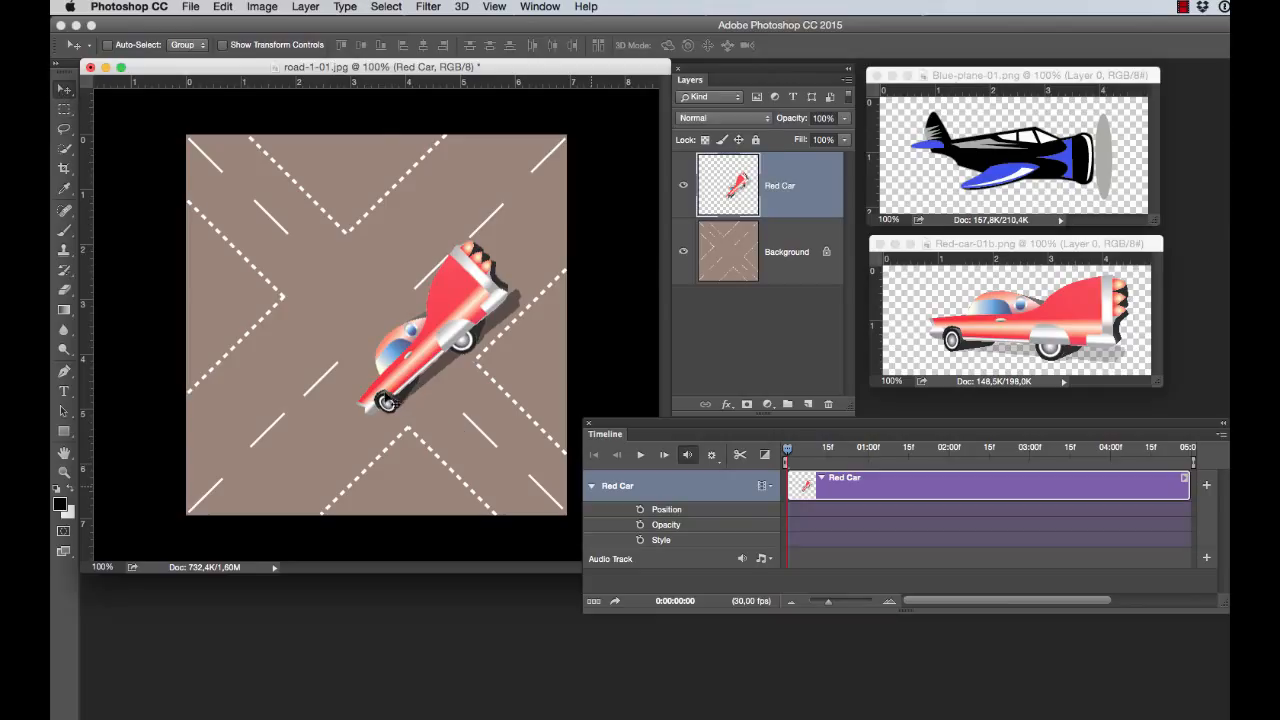
{"action": "left_click_drag", "start_coordinate": [388, 396], "coordinate": [558, 166]}
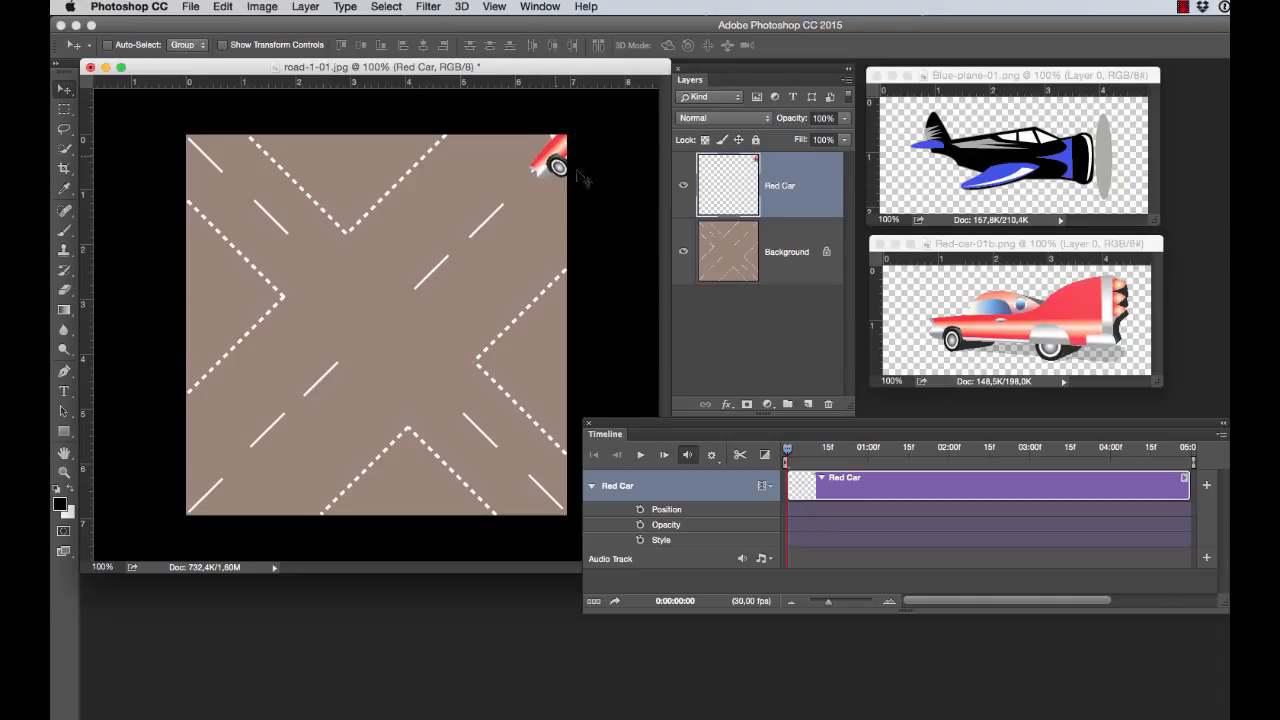
{"action": "left_click", "coordinate": [640, 511]}
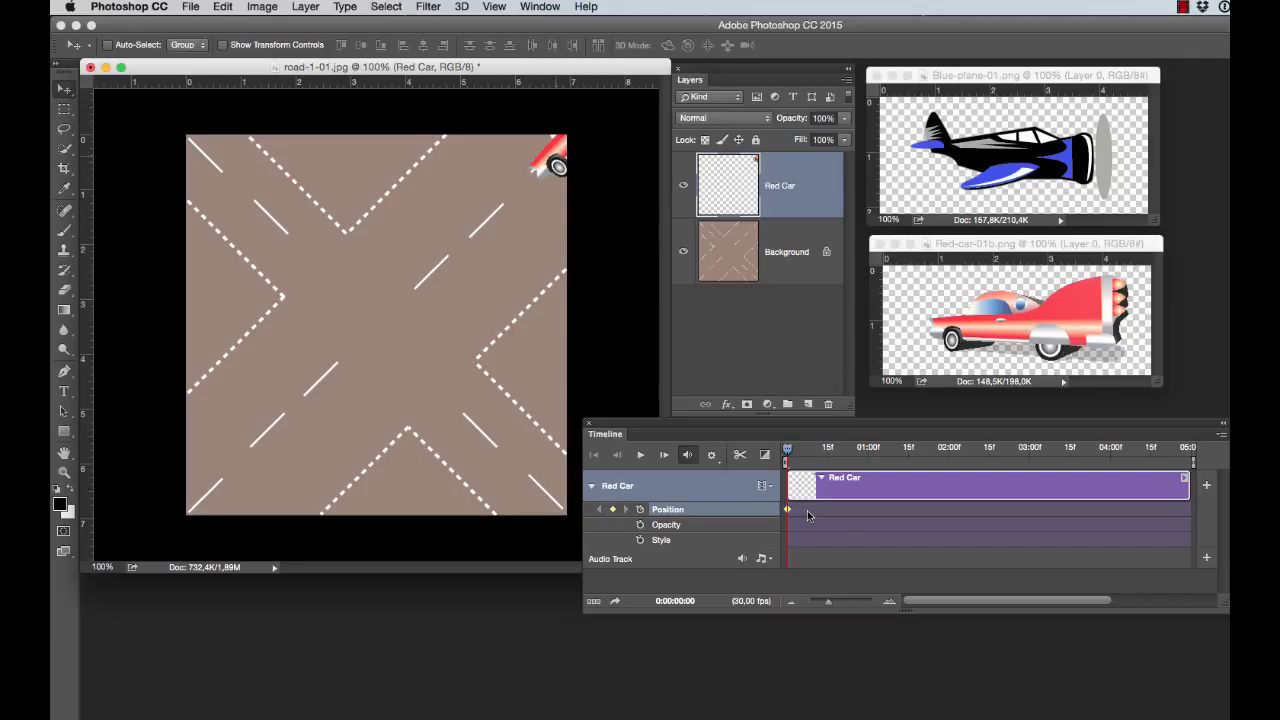
- Add a Position keyframe at 0:00:03:01 with the red car leaving the image's lower-left corner, and trim the clip's end to just after it
{"action": "left_click_drag", "start_coordinate": [850, 452], "coordinate": [1033, 458]}
{"action": "left_click_drag", "start_coordinate": [563, 149], "coordinate": [172, 518]}
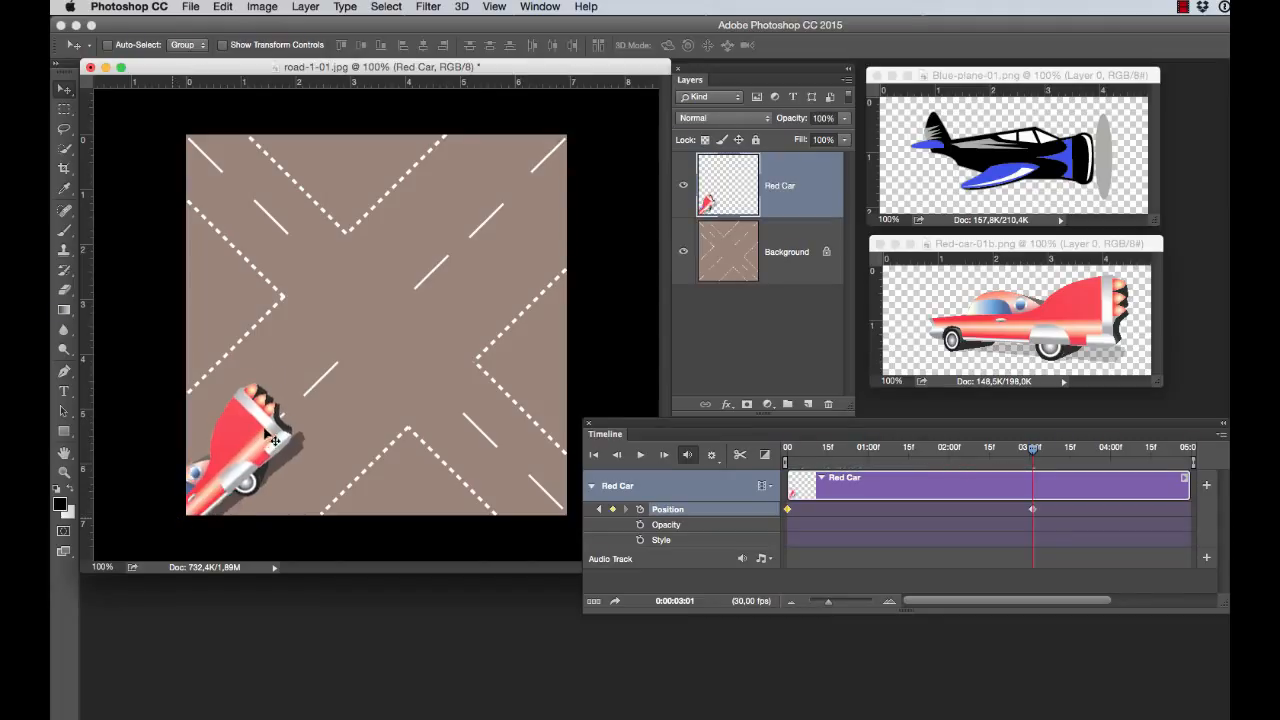
{"action": "left_click_drag", "start_coordinate": [261, 435], "coordinate": [216, 472]}
{"action": "left_click_drag", "start_coordinate": [211, 488], "coordinate": [198, 503]}
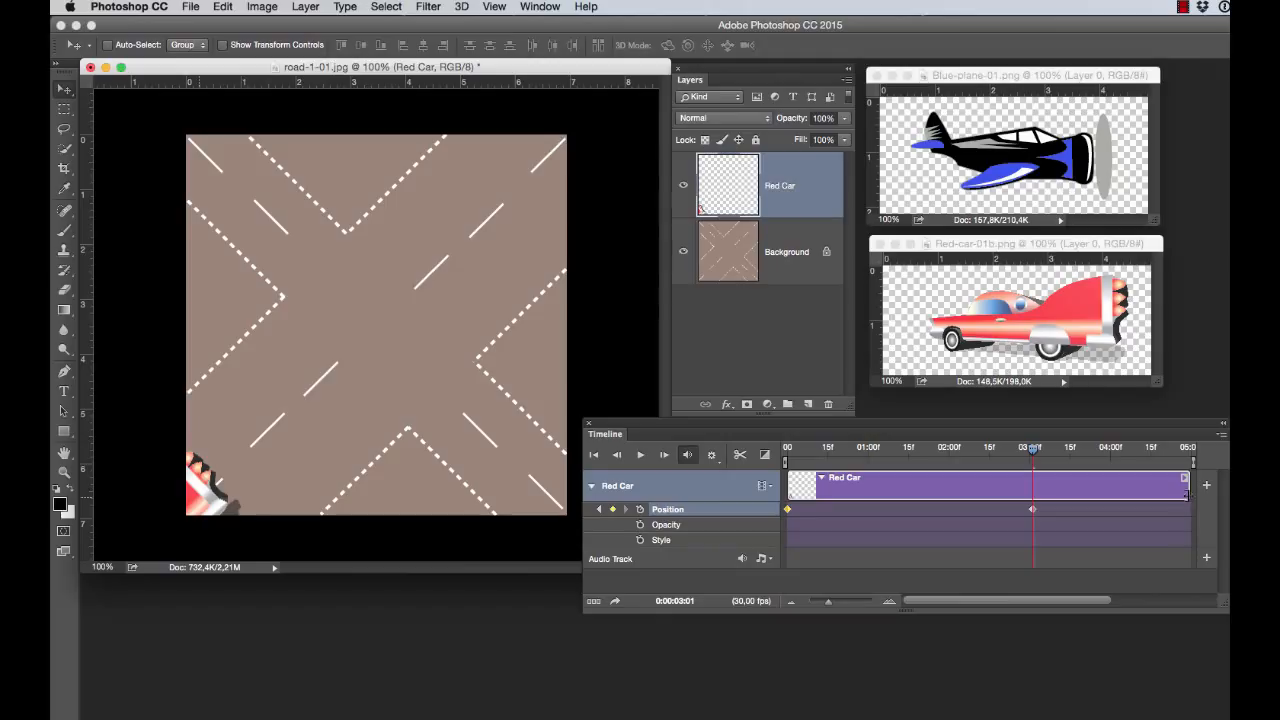
{"action": "left_click_drag", "start_coordinate": [1188, 491], "coordinate": [1041, 490]}
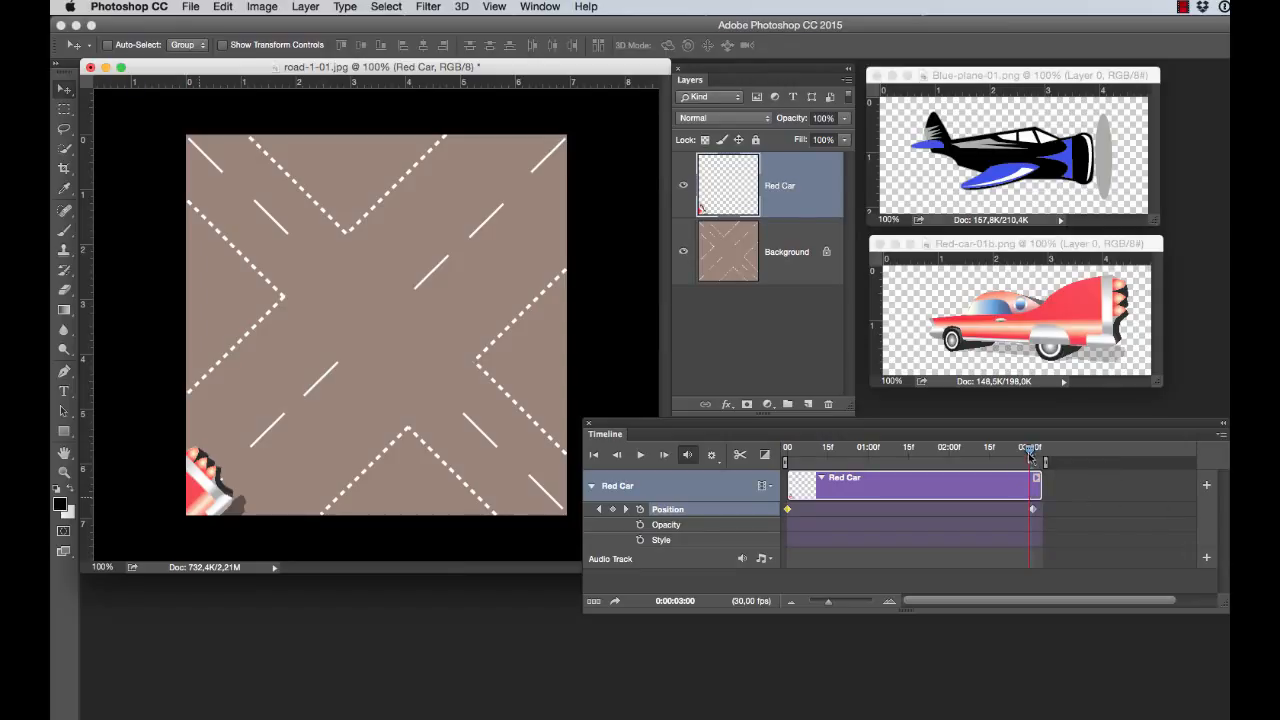
- Play the red car animation from the start and return the playhead to 0:00
{"action": "left_click_drag", "start_coordinate": [1030, 453], "coordinate": [782, 462]}
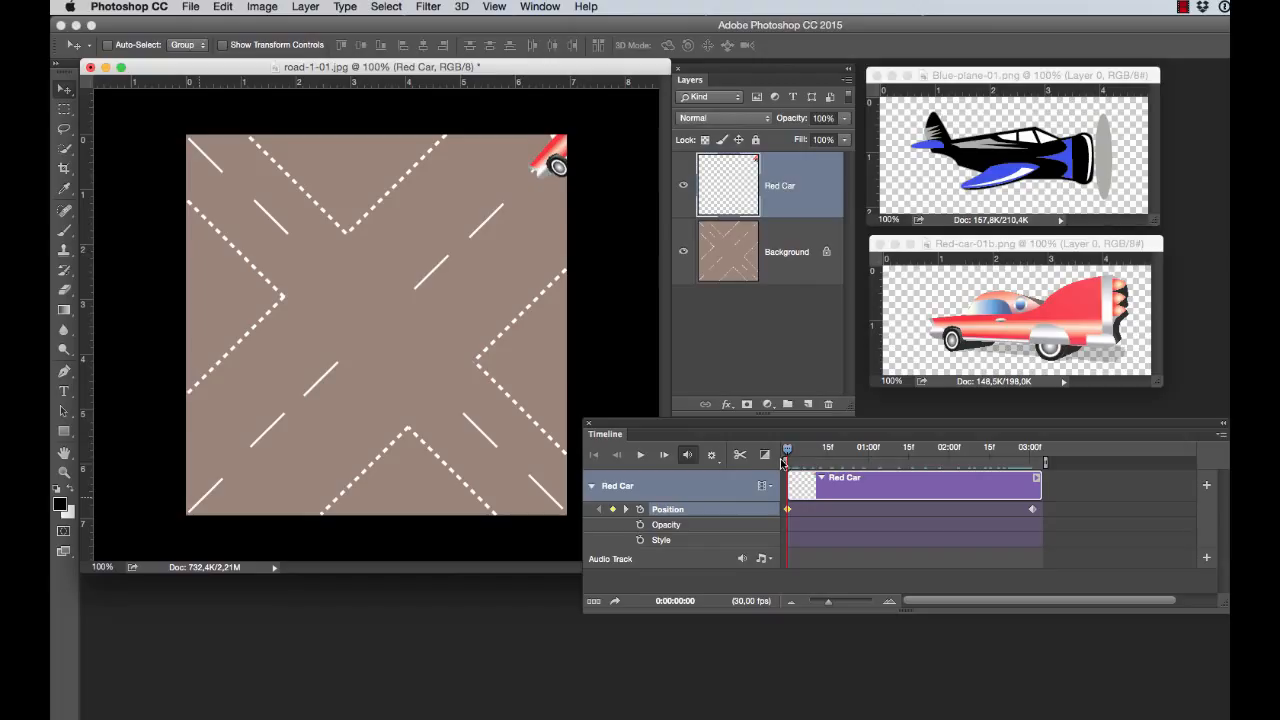
{"action": "key", "text": "space"}
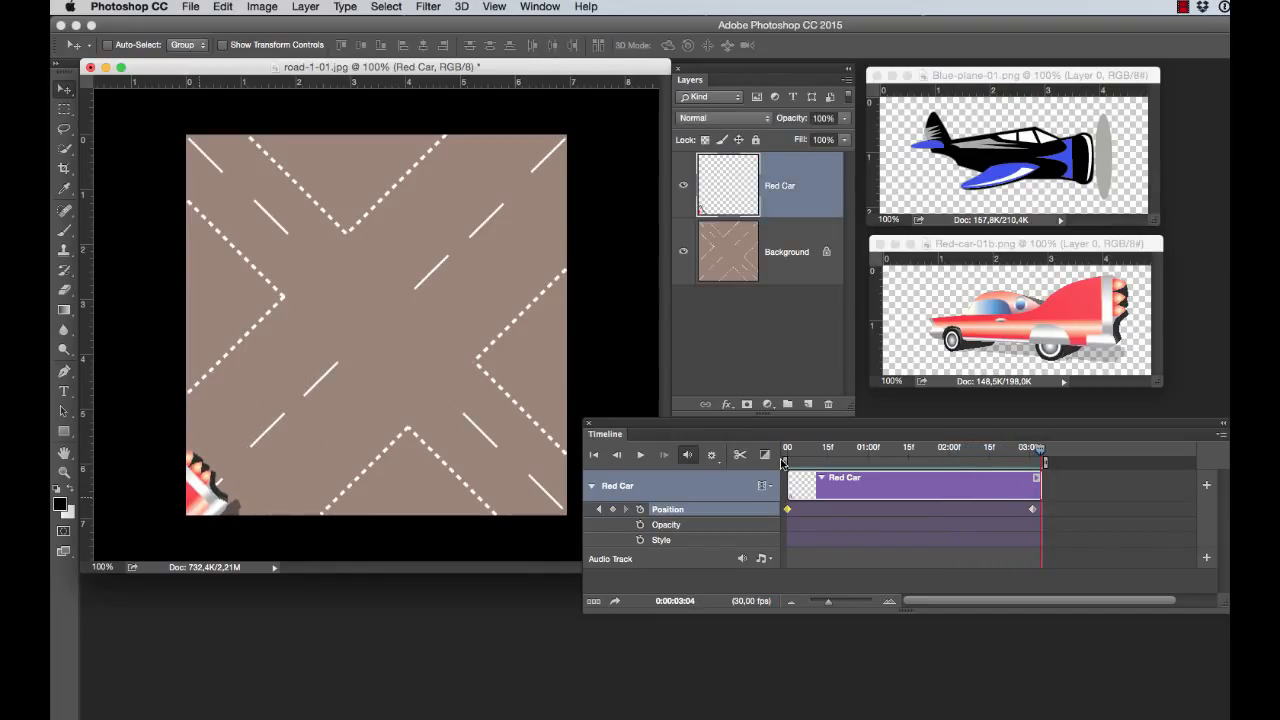
{"action": "left_click", "coordinate": [783, 461]}
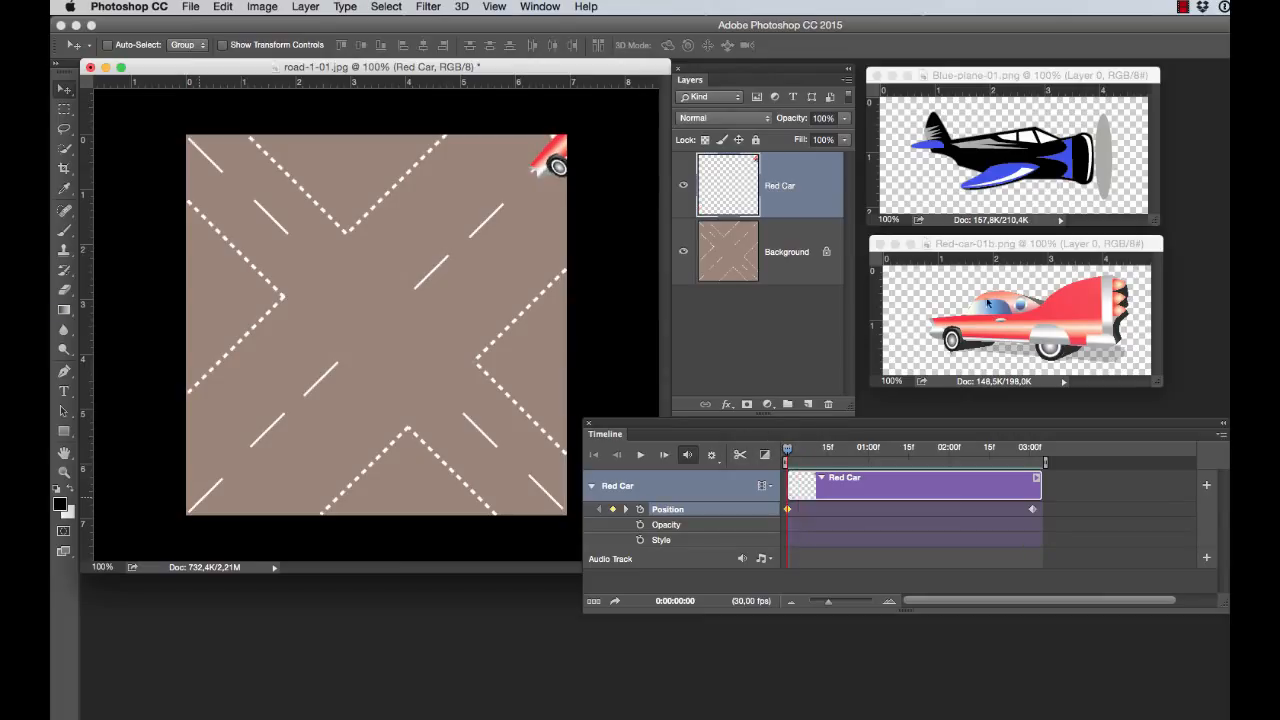
- Copy the blue plane from Blue-plane-01.png into the road-1-01.jpg document above the Red Car layer
{"action": "left_click", "coordinate": [1028, 86]}
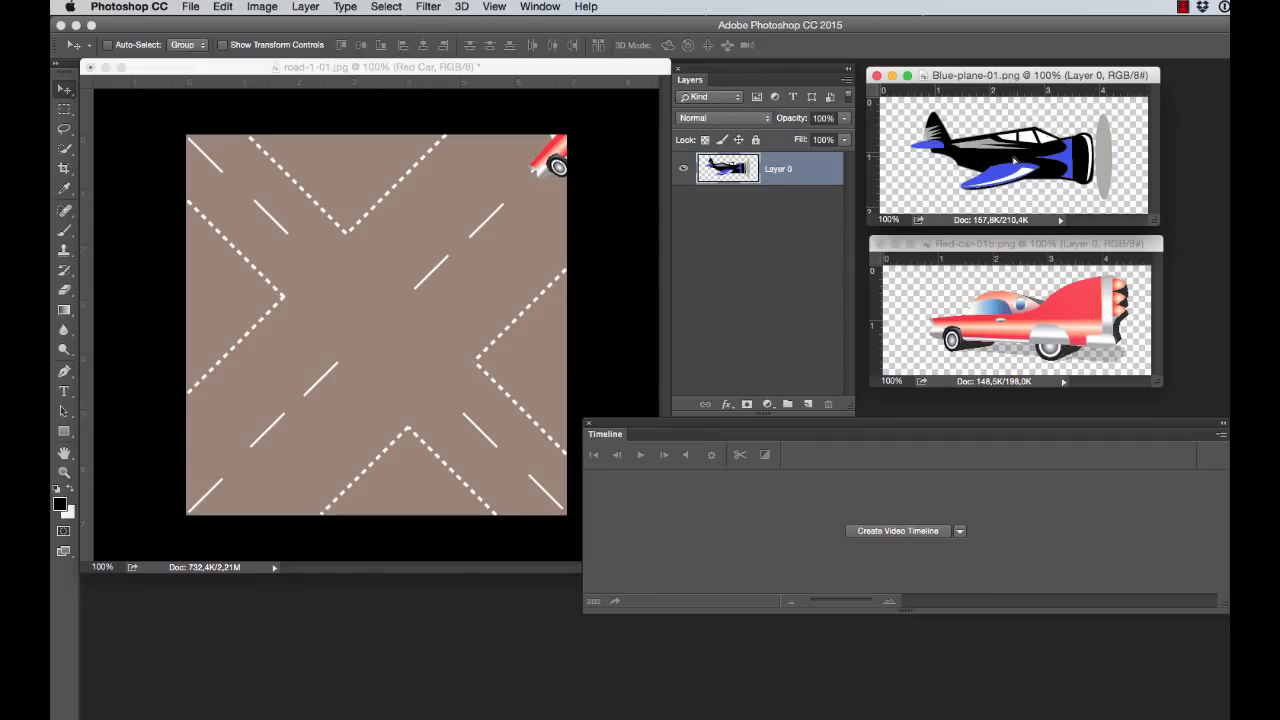
{"action": "left_click_drag", "start_coordinate": [1045, 148], "coordinate": [526, 315]}
{"action": "left_click_drag", "start_coordinate": [346, 289], "coordinate": [347, 288]}
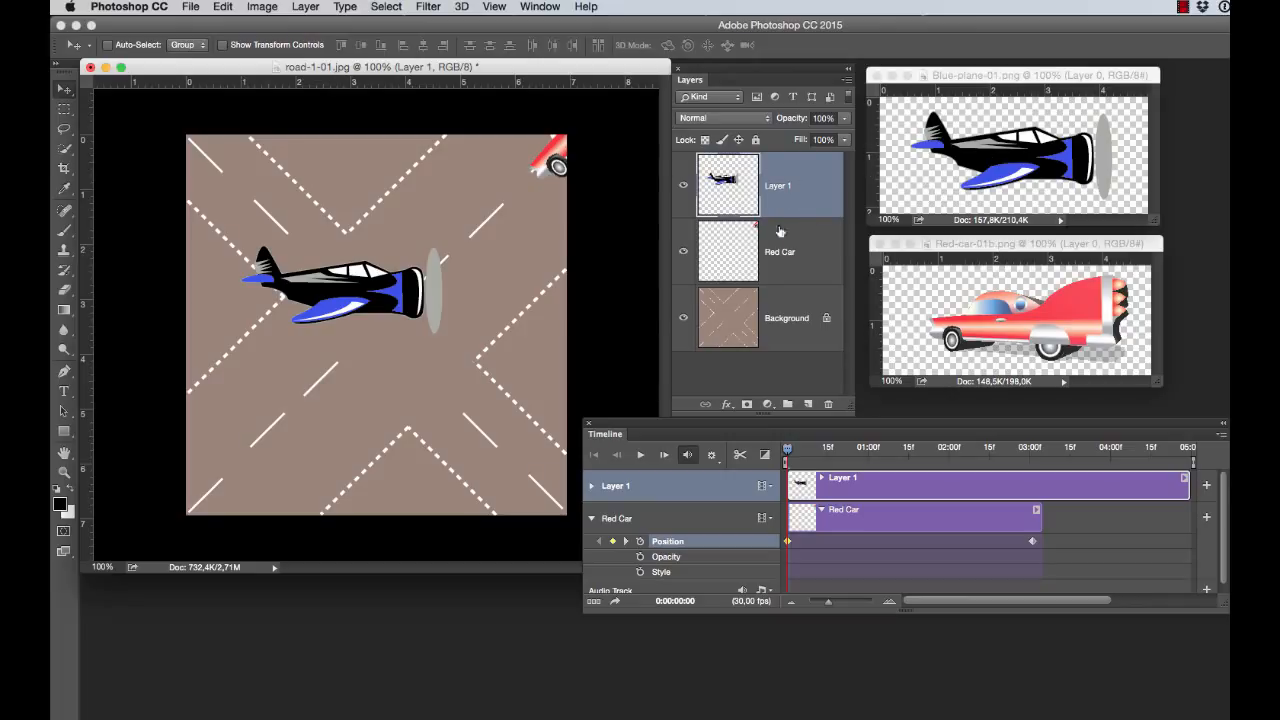
- Rename the plane layer as Blue Plane and trim its clip to the same length as the Red Car clip
{"action": "double_click", "coordinate": [779, 186]}
{"action": "type", "text": "Blue Plane"}
{"action": "key", "text": "Return"}
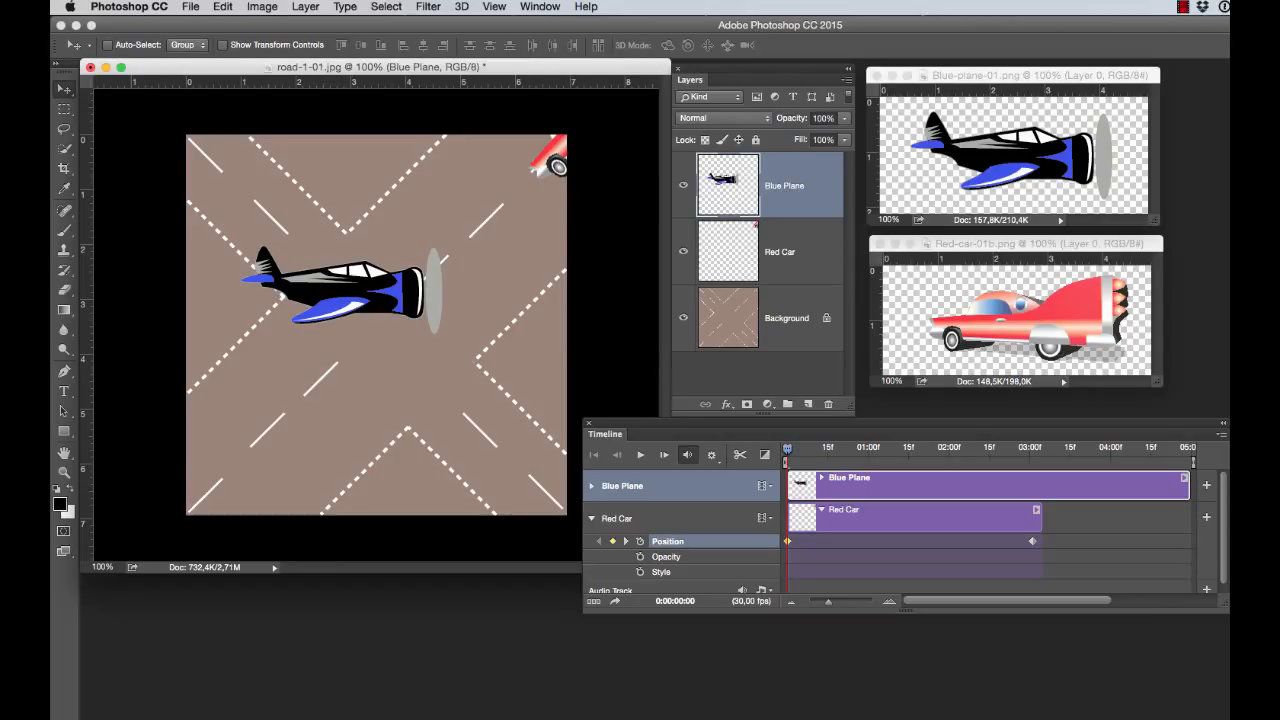
{"action": "left_click_drag", "start_coordinate": [1186, 490], "coordinate": [1041, 490]}
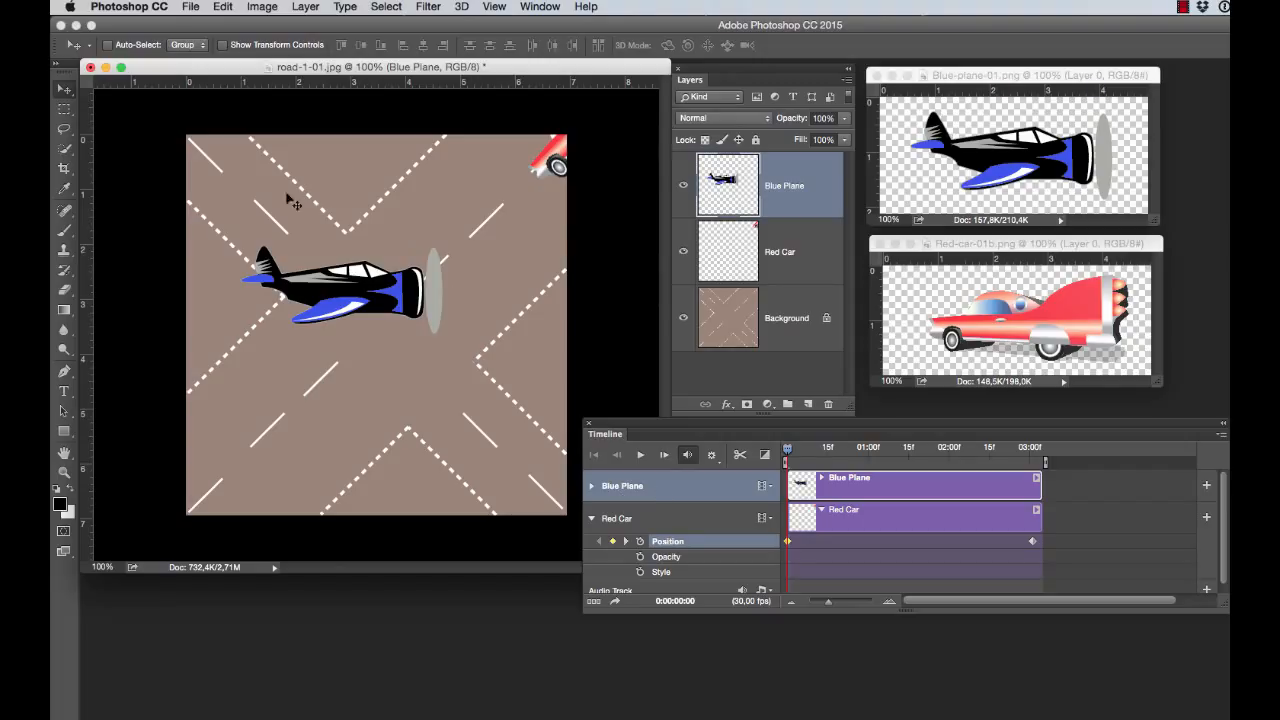
- Rotate the blue plane by about 41 degrees with Free Transform so its nose points down along the diagonal road
{"action": "left_click", "coordinate": [223, 7]}
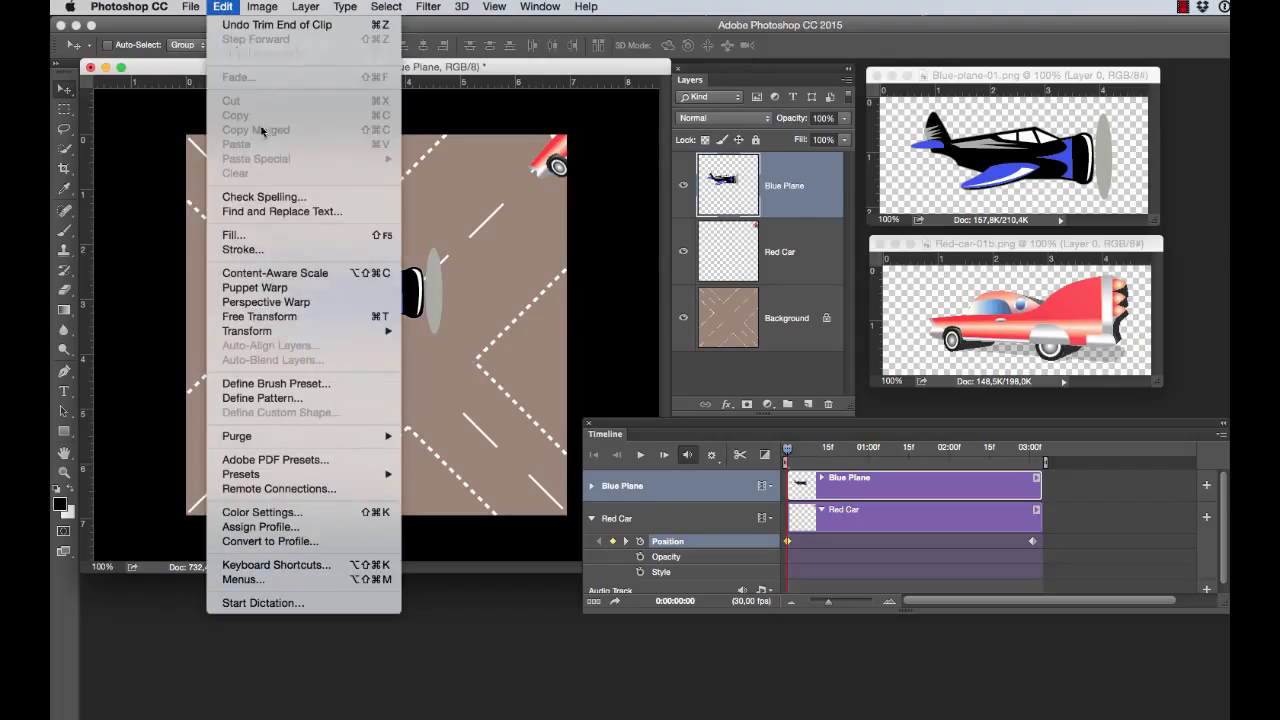
{"action": "left_click", "coordinate": [304, 317]}
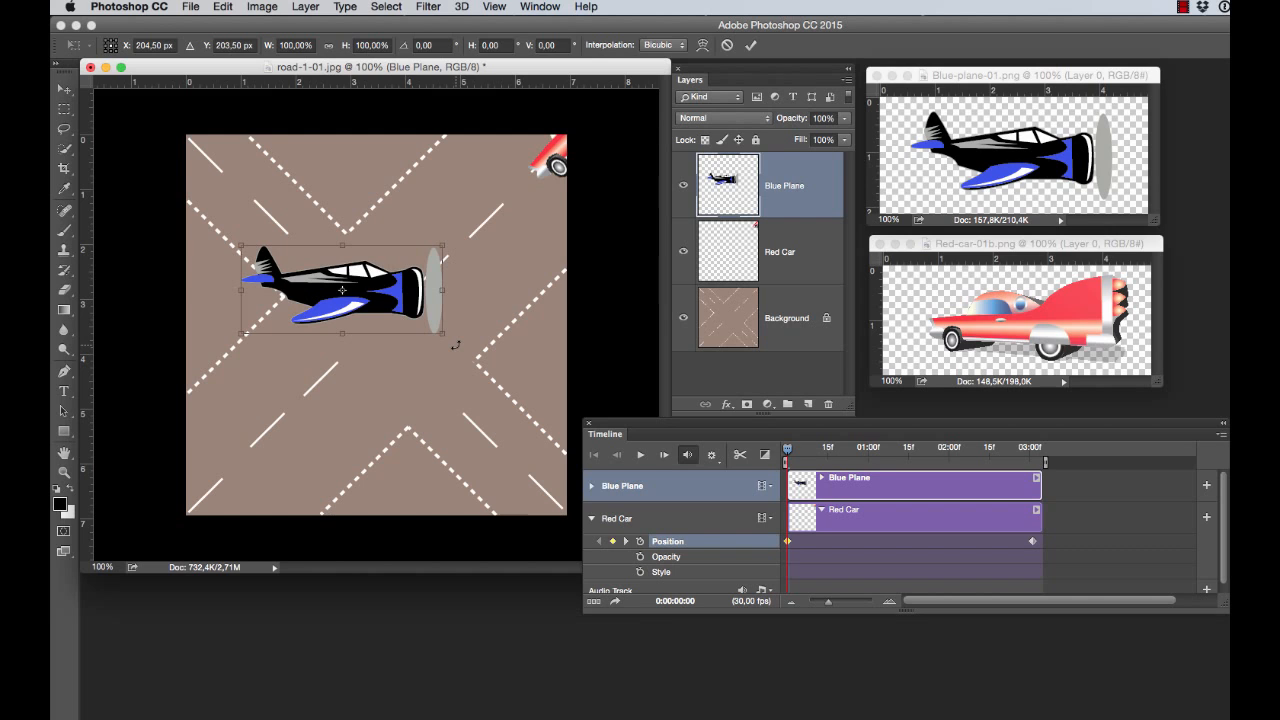
{"action": "left_click_drag", "start_coordinate": [455, 345], "coordinate": [399, 423]}
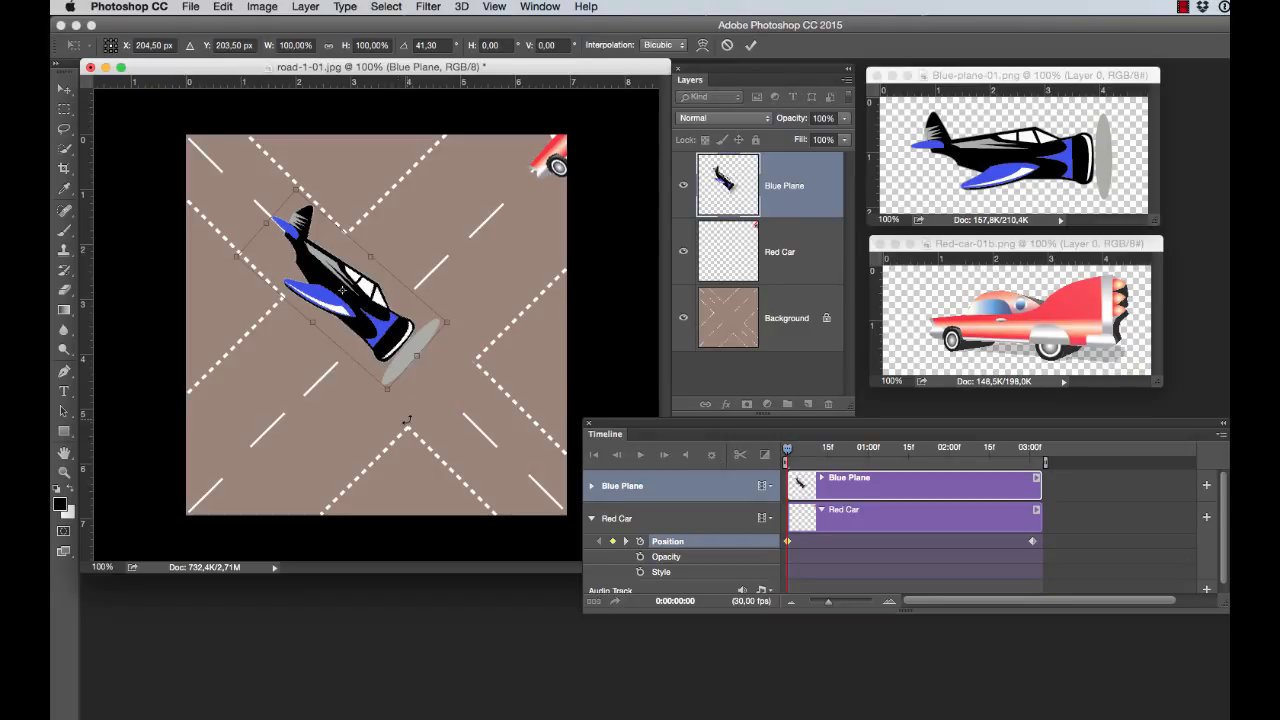
{"action": "key", "text": "Return"}
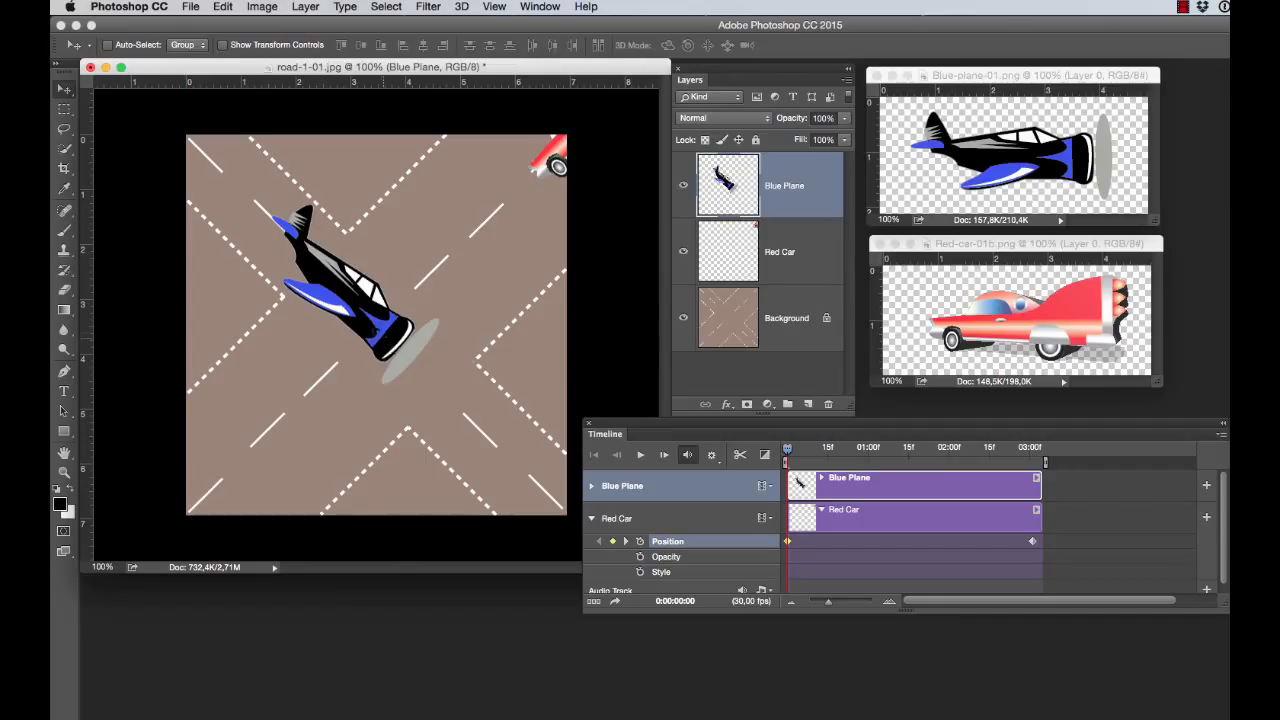
- Move the blue plane mostly outside the image's upper-left corner and set its Position keyframe at 0:00
{"action": "left_click_drag", "start_coordinate": [392, 342], "coordinate": [214, 188]}
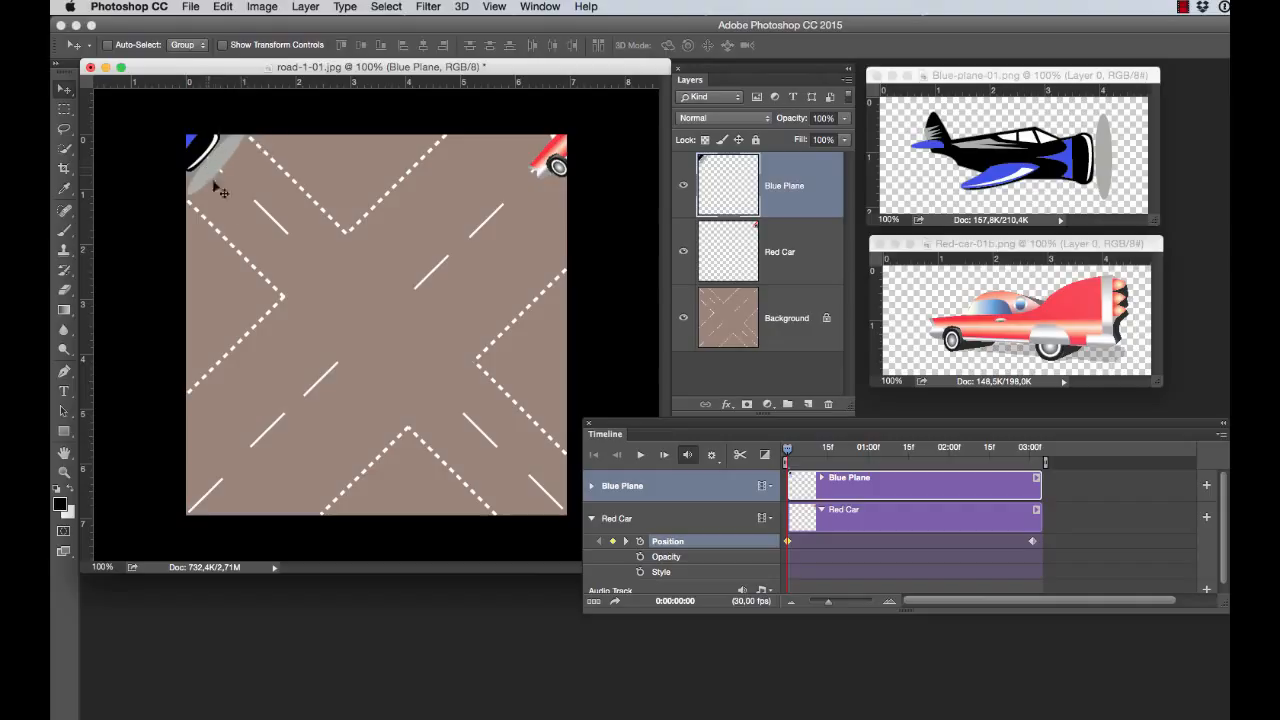
{"action": "left_click", "coordinate": [590, 486]}
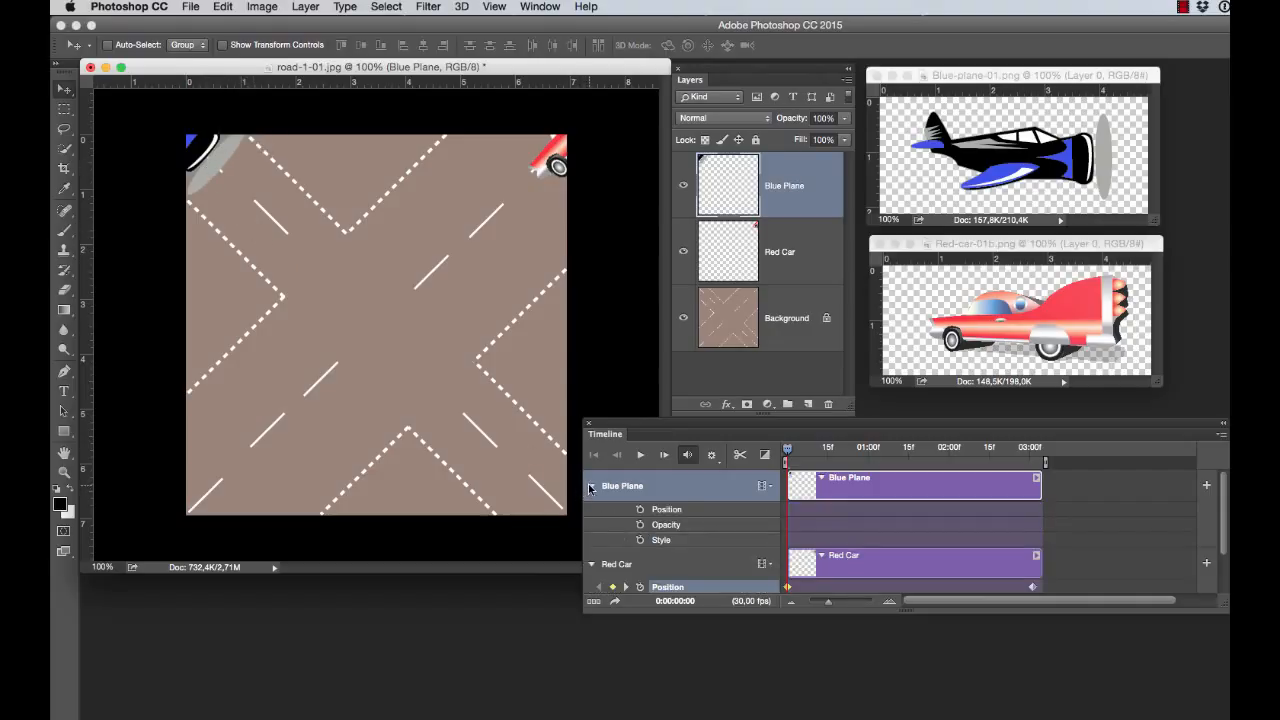
{"action": "left_click", "coordinate": [640, 510]}
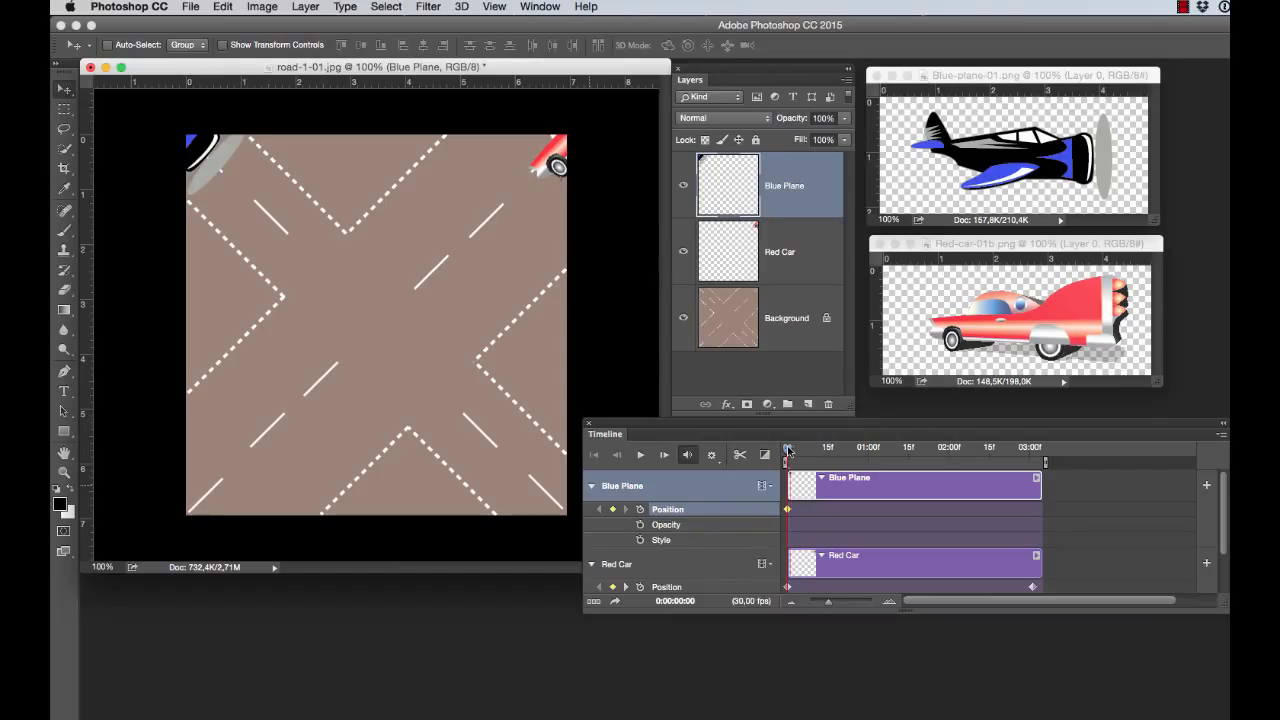
- Add a Position keyframe at 0:00:03:04 with the blue plane leaving the image's lower-right corner
{"action": "left_click_drag", "start_coordinate": [788, 450], "coordinate": [1042, 456]}
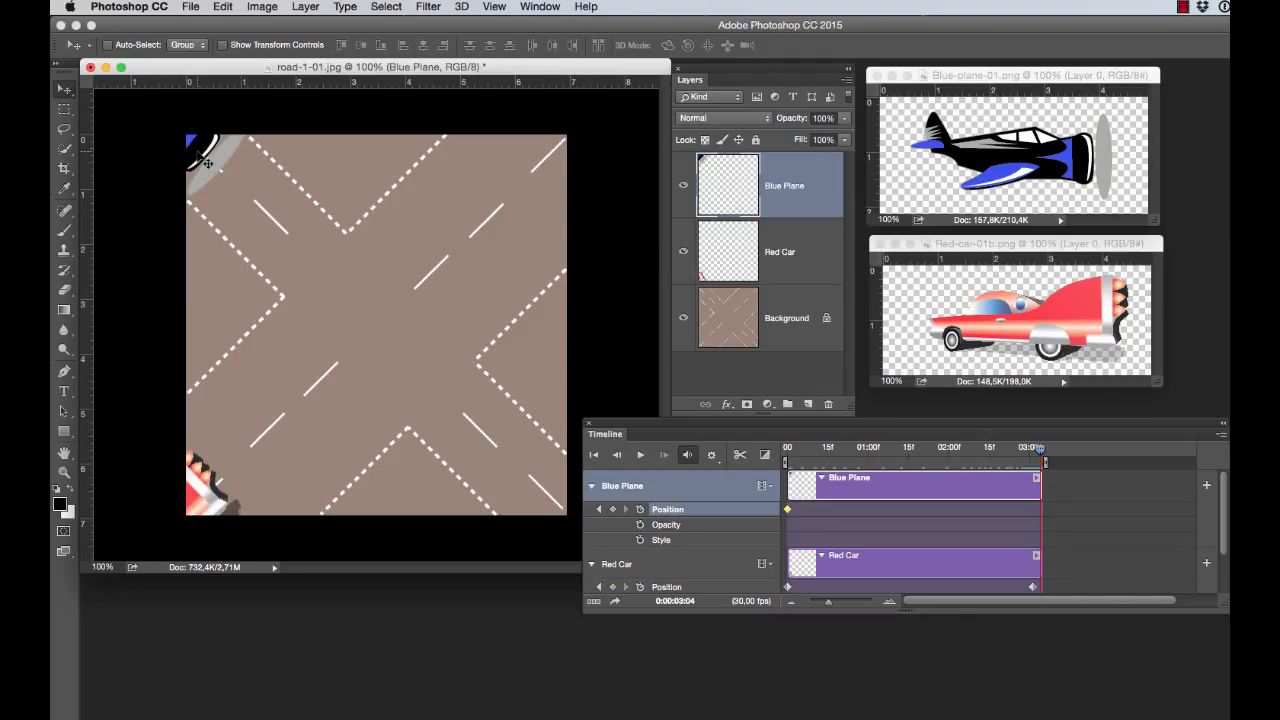
{"action": "left_click_drag", "start_coordinate": [207, 162], "coordinate": [575, 575]}
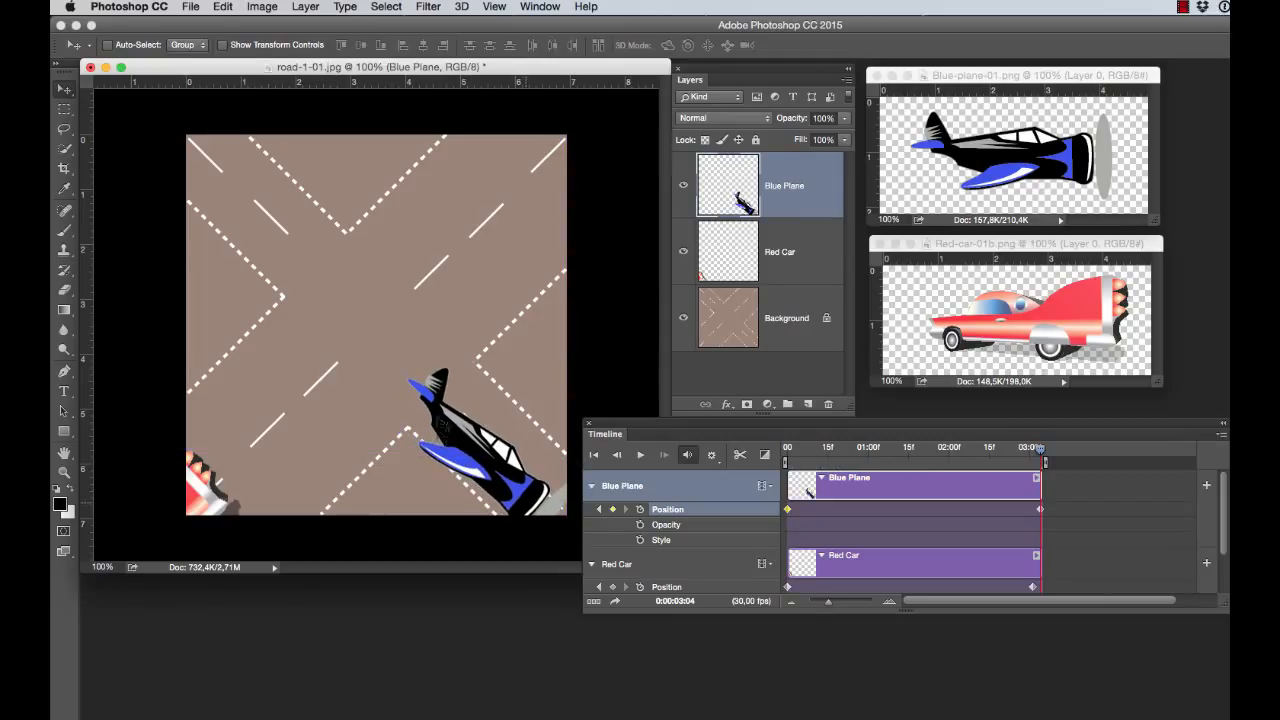
{"action": "left_click_drag", "start_coordinate": [442, 420], "coordinate": [556, 509]}
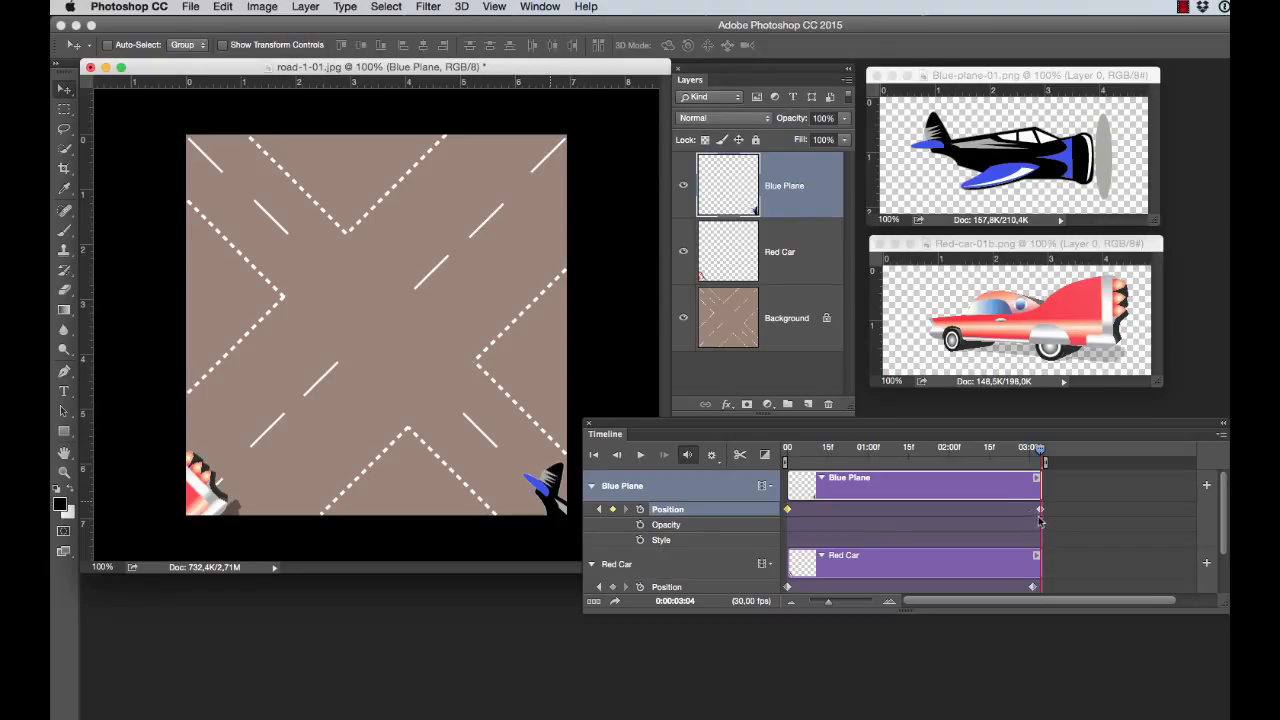
- Play the timeline animation from 0:00 to preview the car and plane crossing the intersection
{"action": "left_click_drag", "start_coordinate": [1040, 453], "coordinate": [748, 441]}
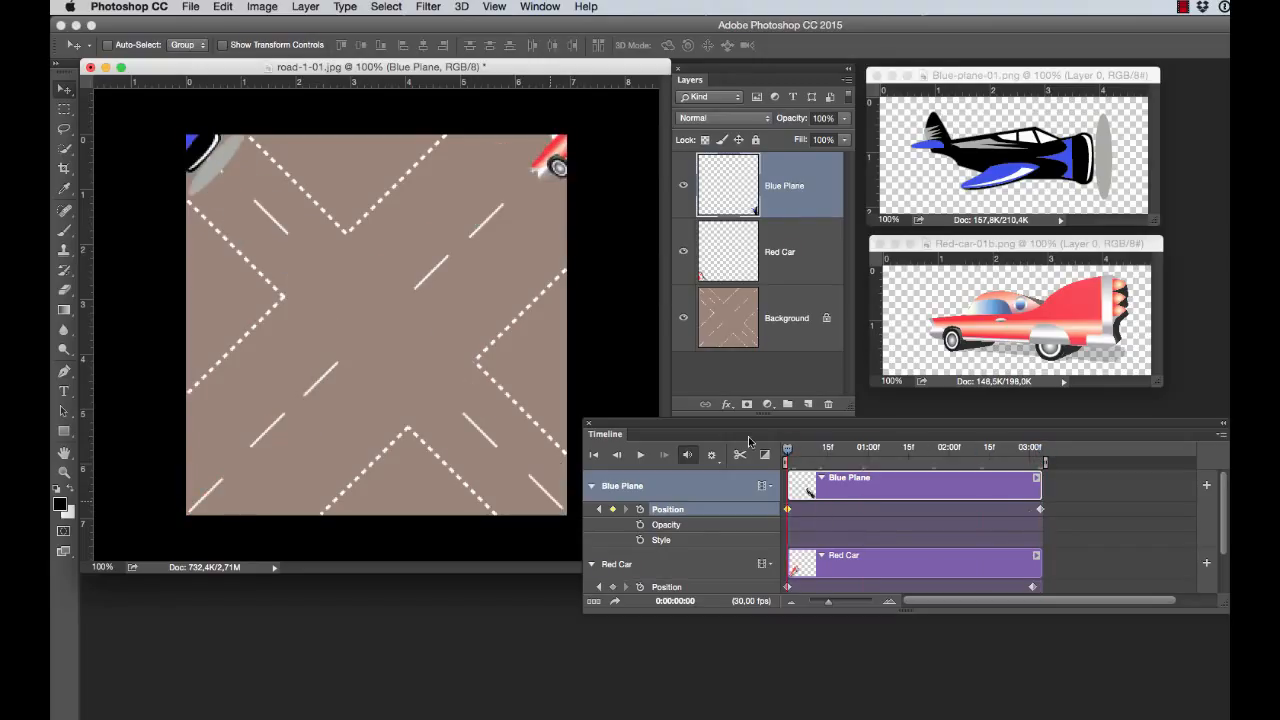
{"action": "key", "text": "space"}
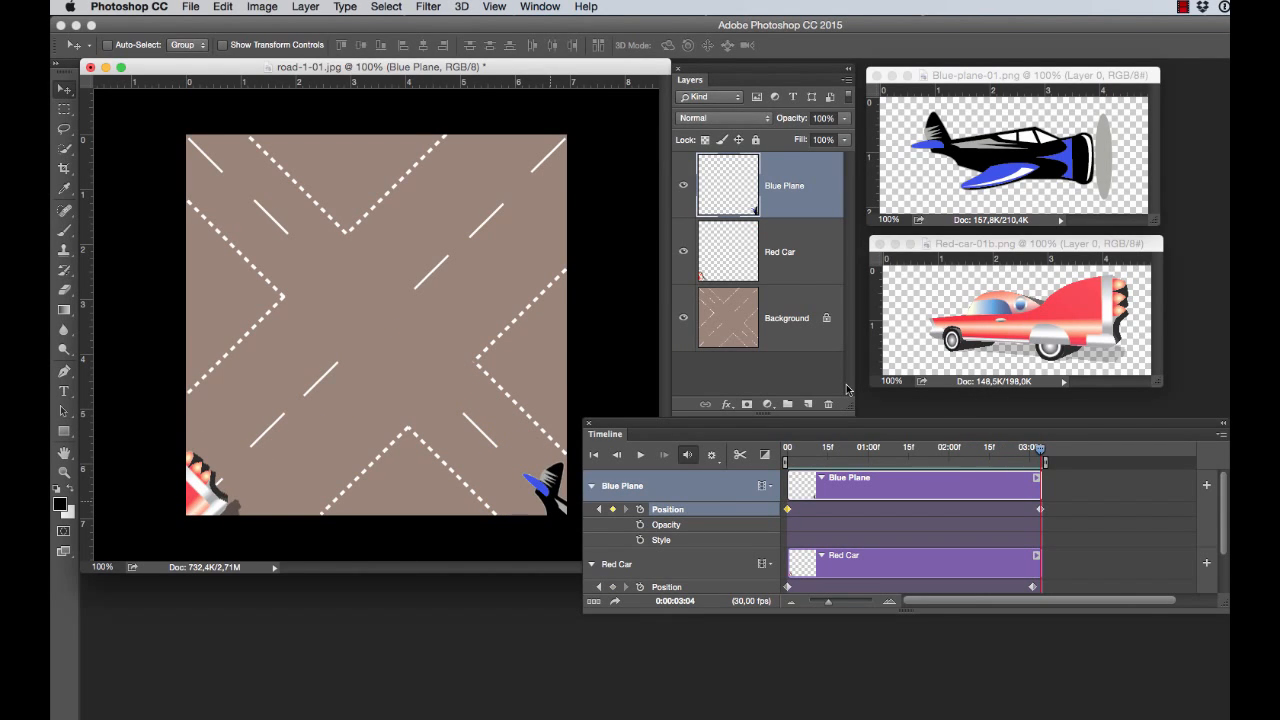
- Open the animation in Save for Web (Legacy) and set the GIF's looping option to Forever
{"action": "left_click", "coordinate": [192, 7]}
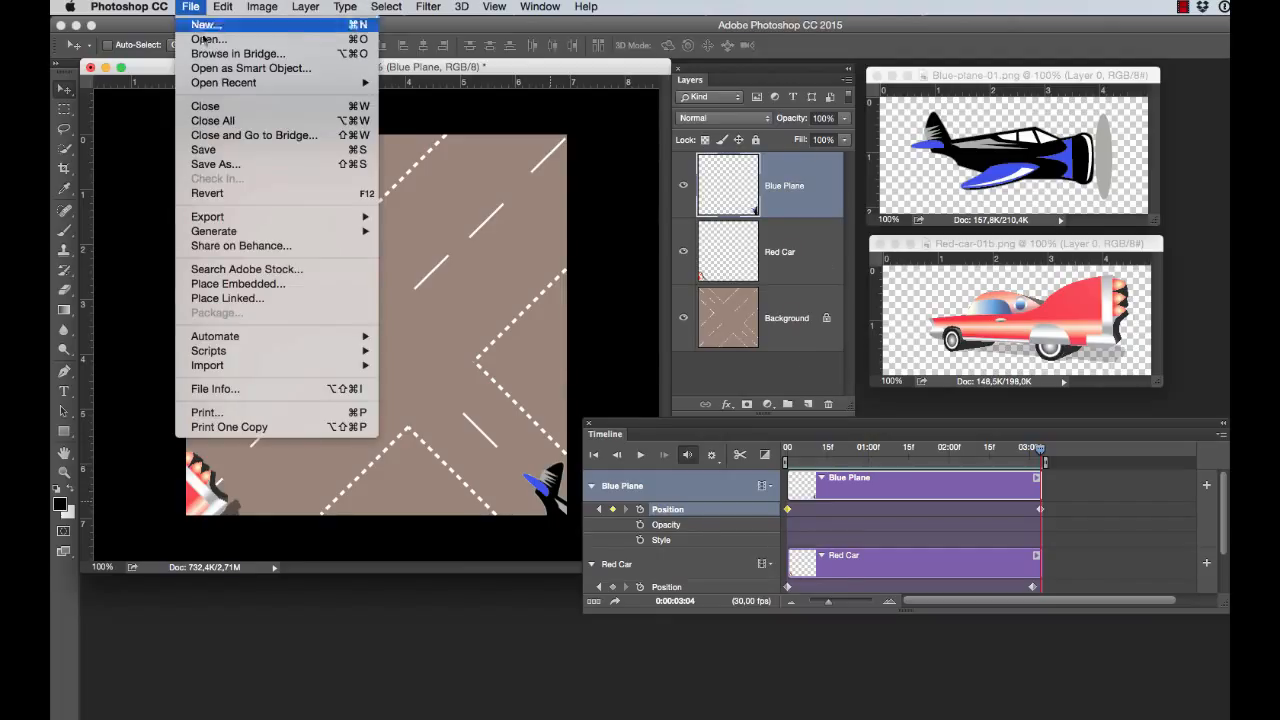
{"action": "mouse_move", "coordinate": [236, 229]}
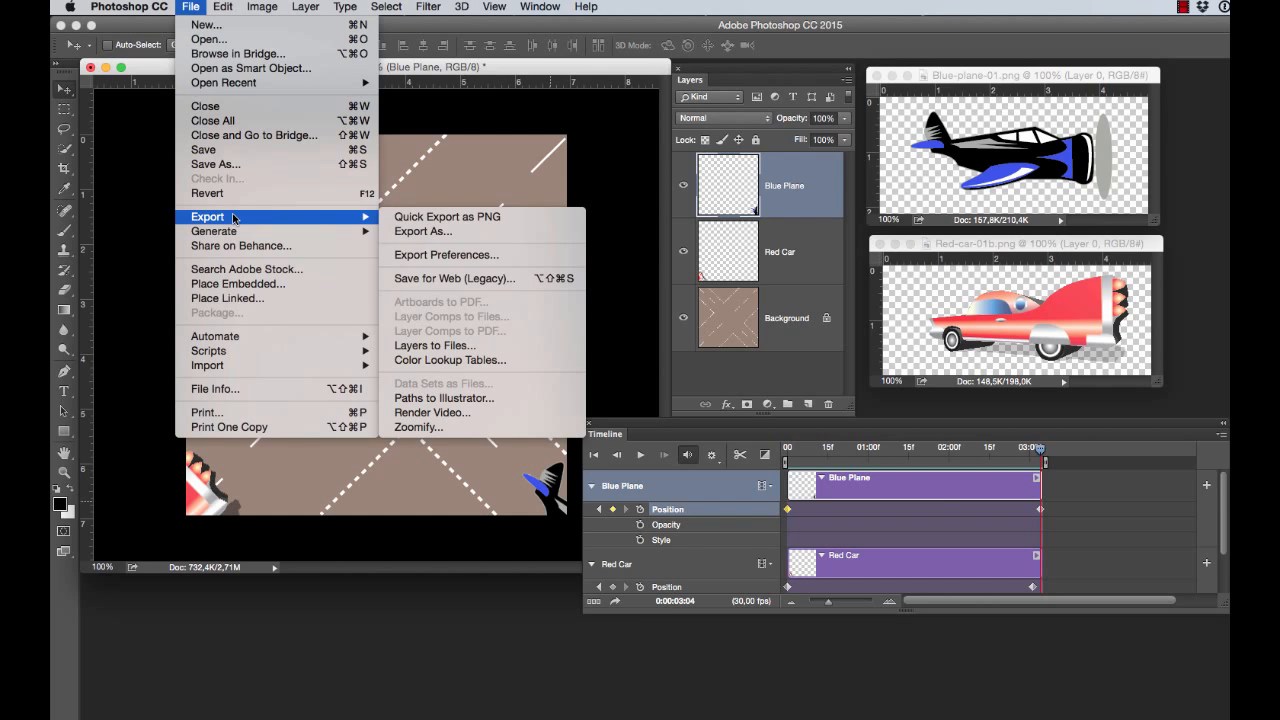
{"action": "left_click", "coordinate": [448, 284]}
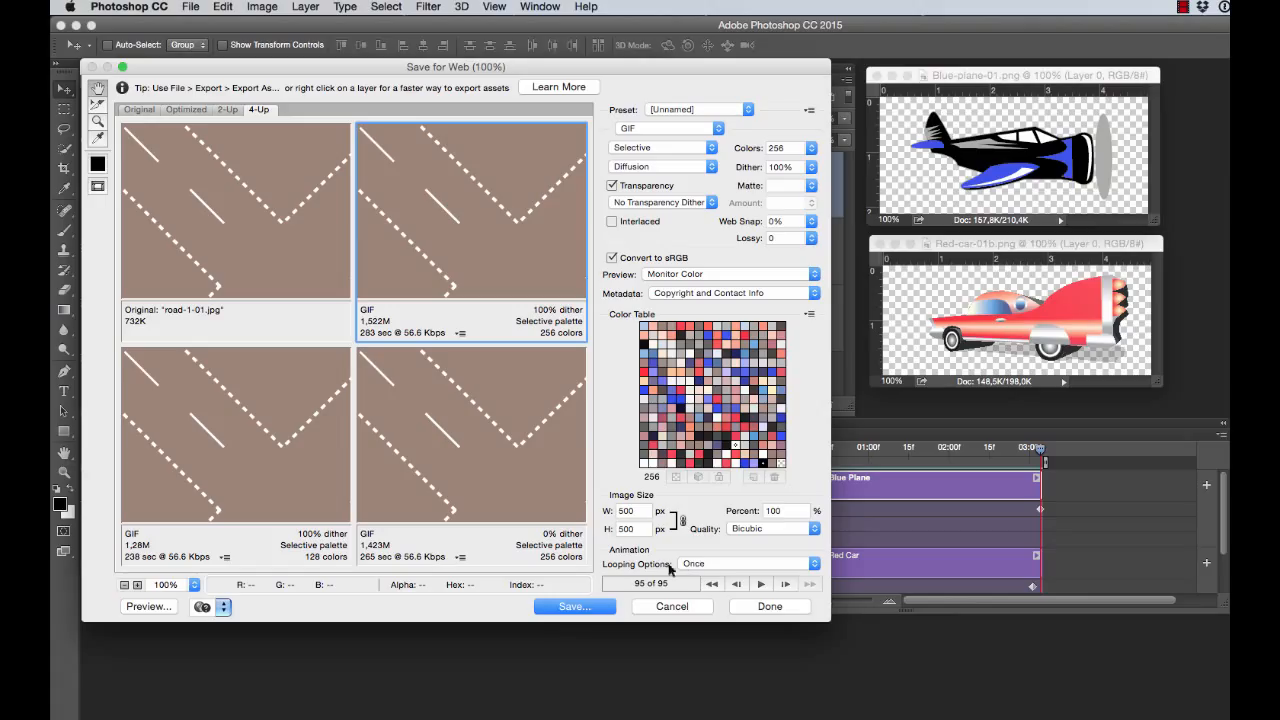
{"action": "left_click", "coordinate": [730, 566]}
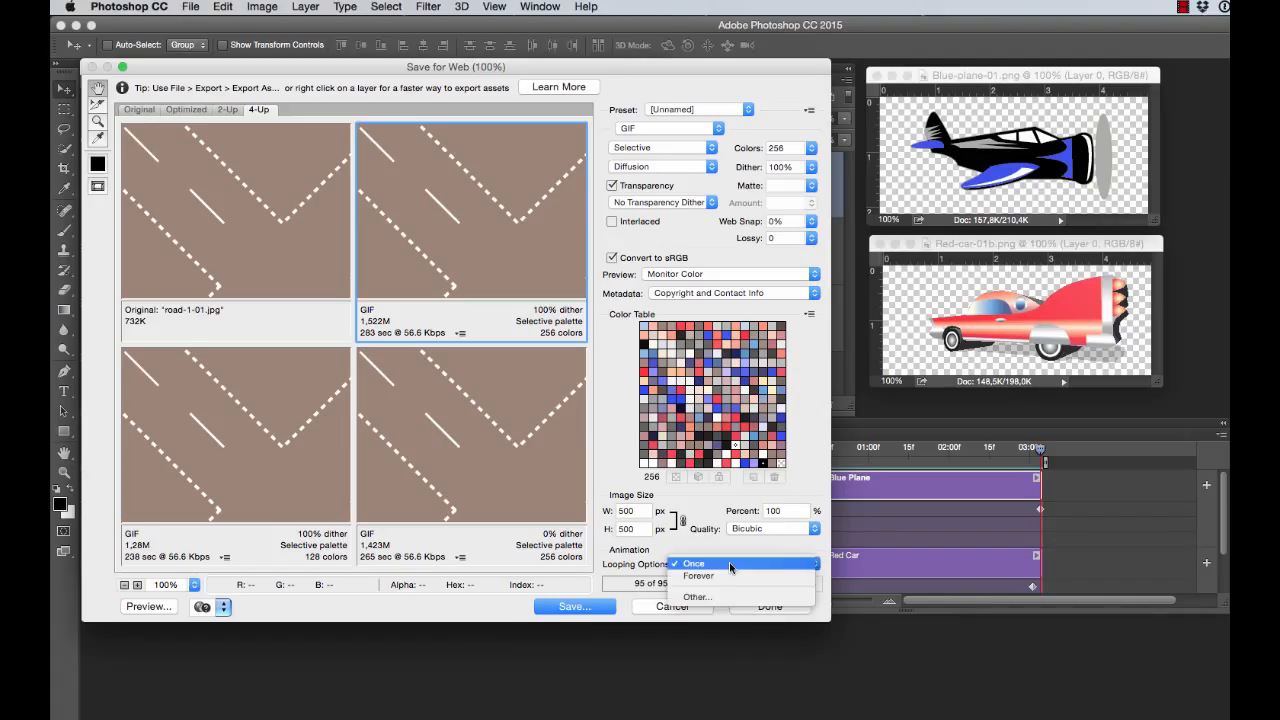
{"action": "left_click", "coordinate": [725, 580]}
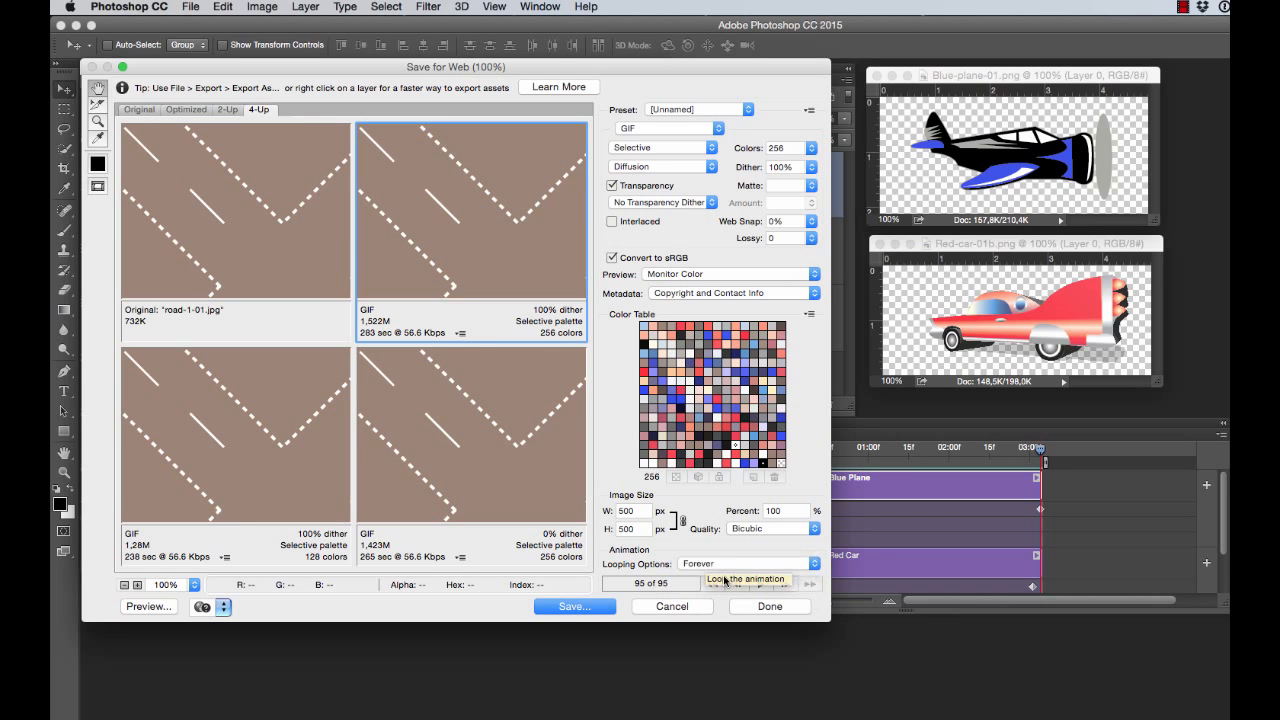
- Save the optimized animation as road-1-01.html in the Animated Gif folder using the HTML and Images format
{"action": "left_click", "coordinate": [574, 606]}
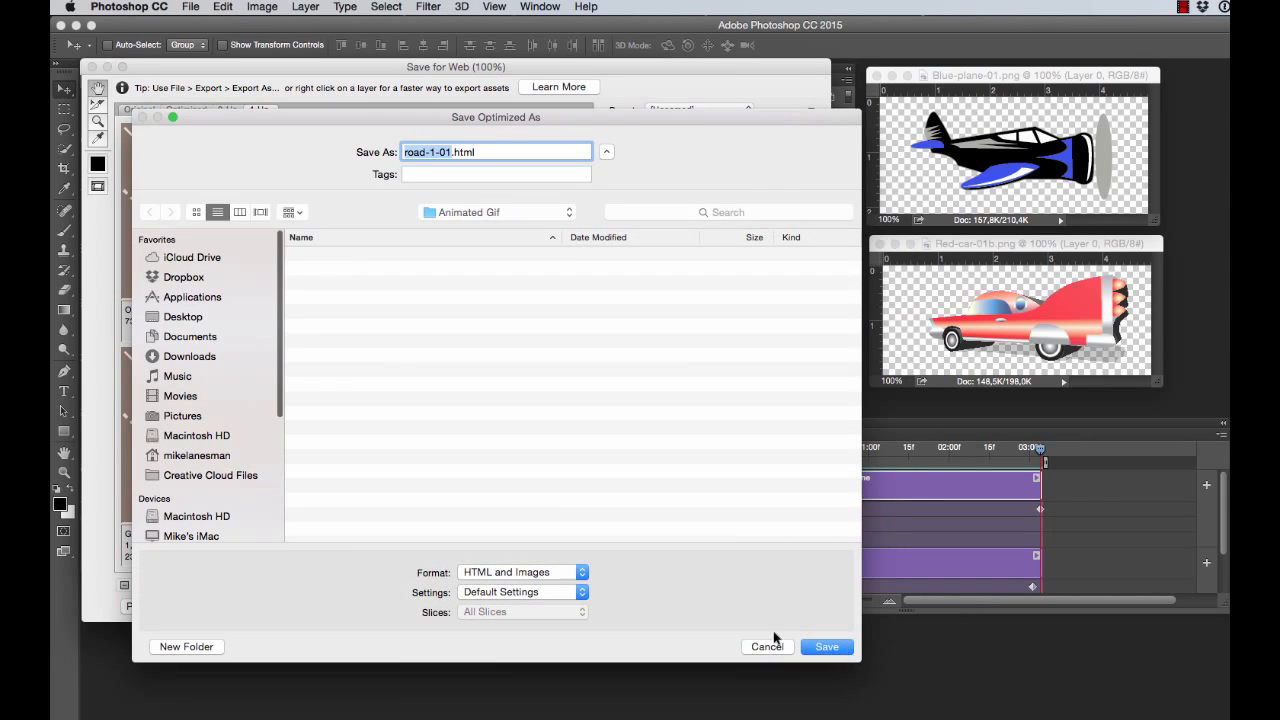
{"action": "left_click", "coordinate": [580, 574]}
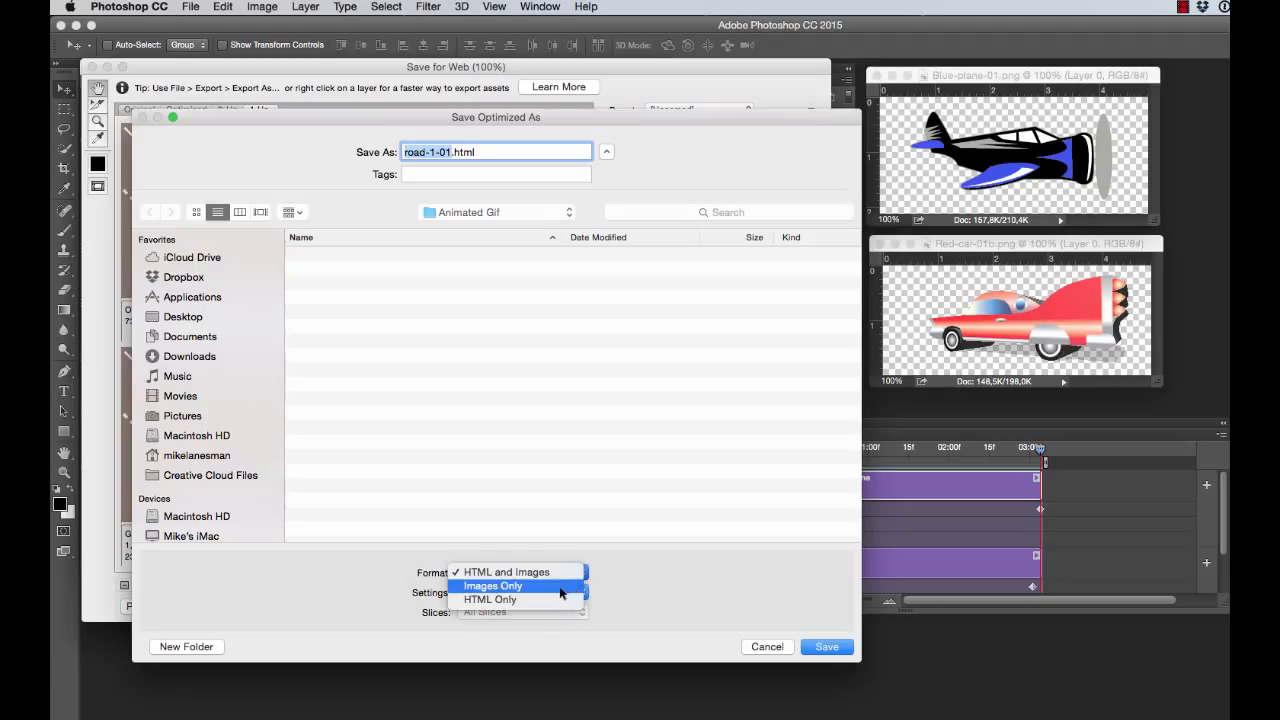
{"action": "left_click", "coordinate": [560, 593]}
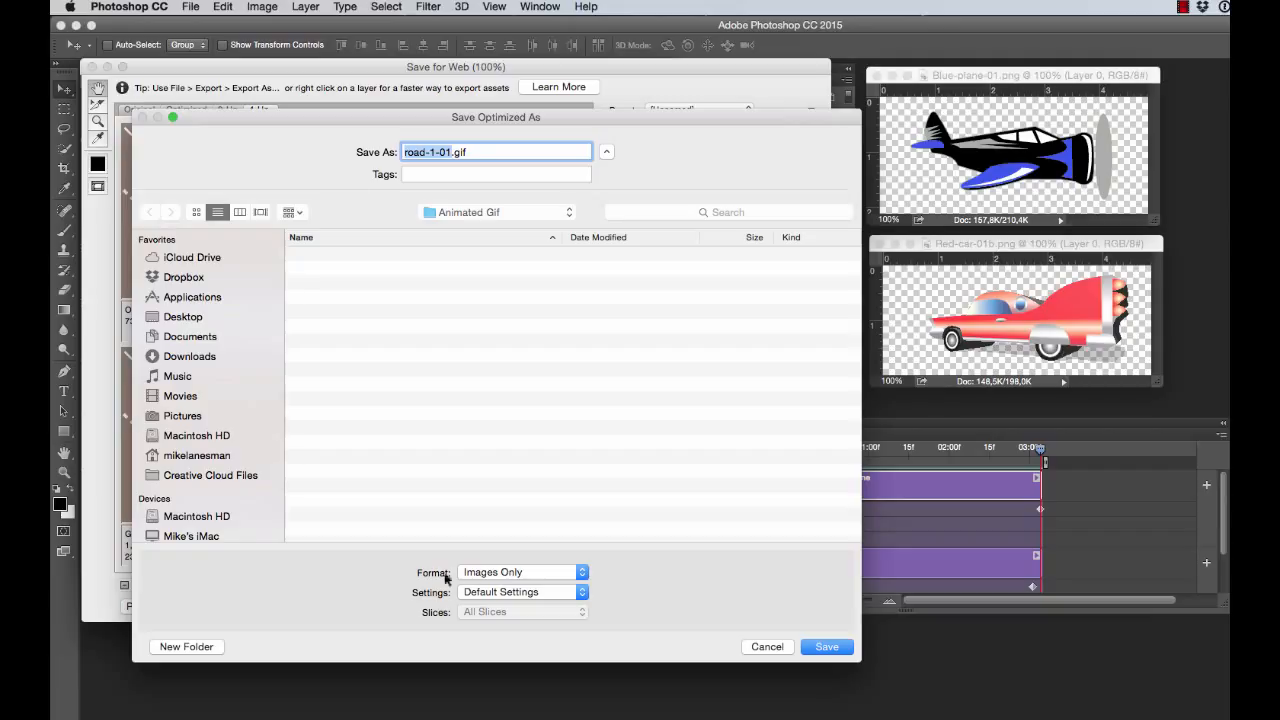
{"action": "left_click", "coordinate": [547, 580]}
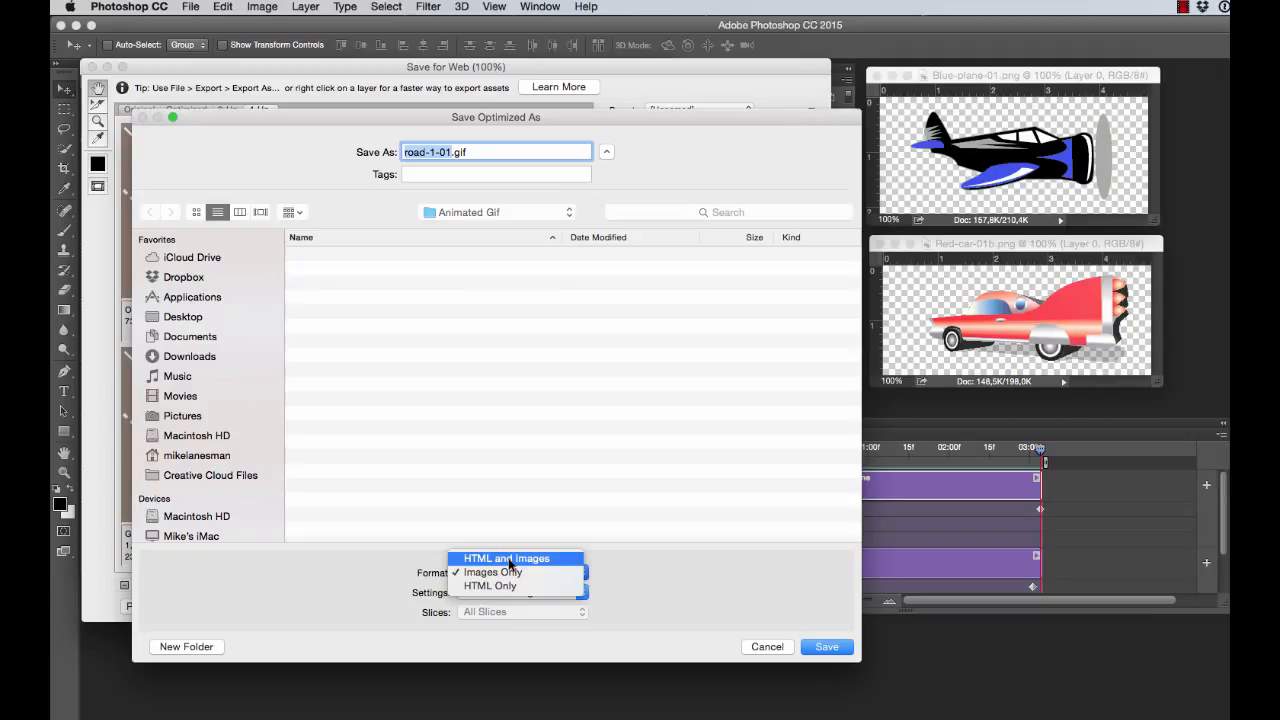
{"action": "left_click", "coordinate": [509, 559]}
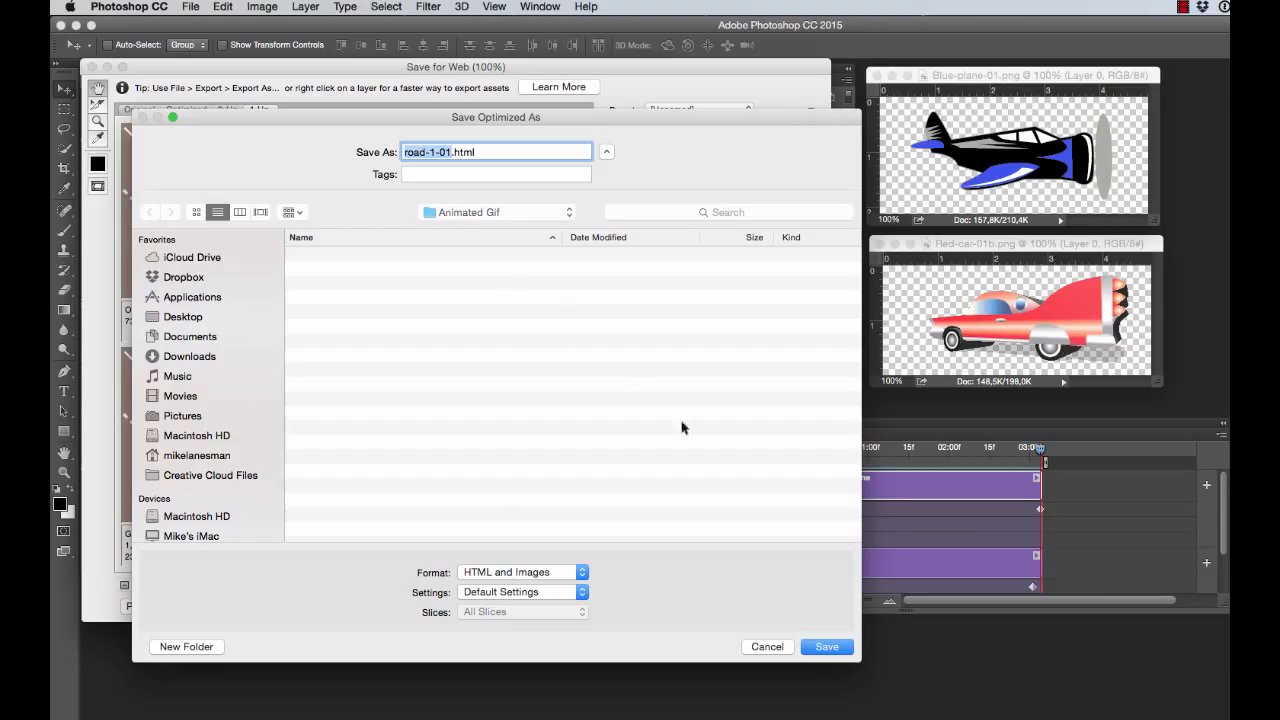
{"action": "left_click", "coordinate": [826, 647]}
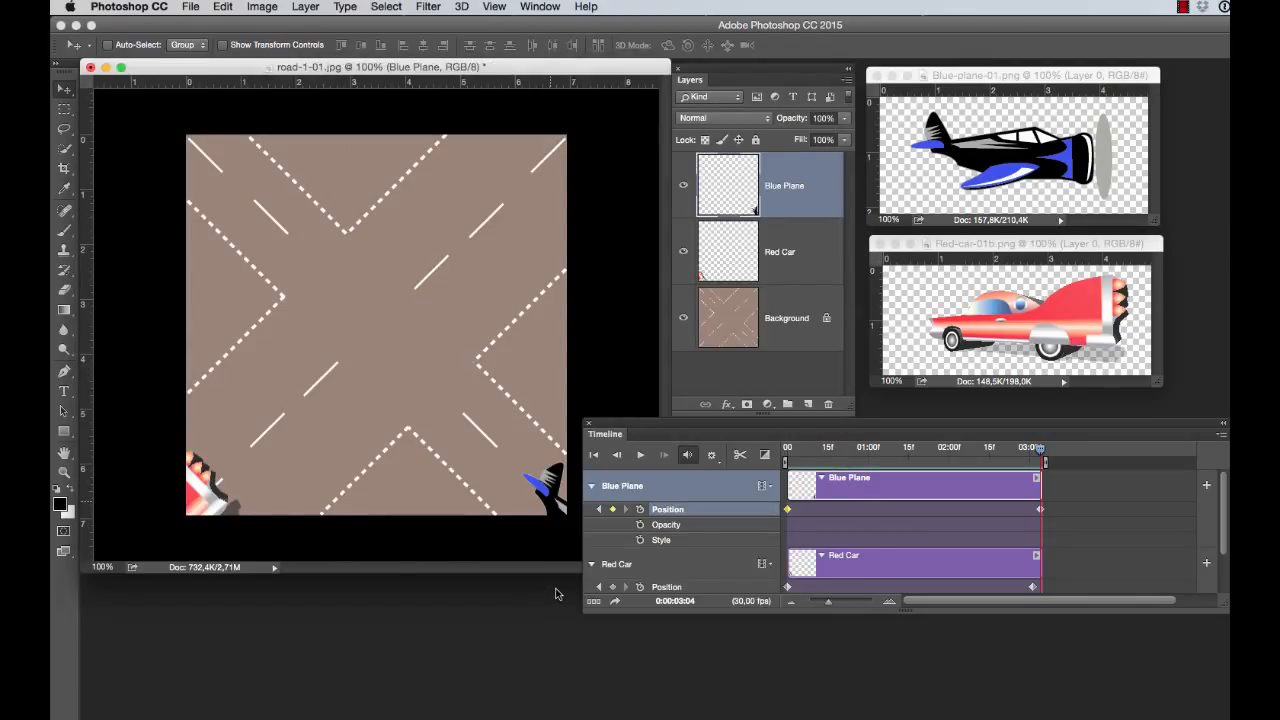
- Switch to Finder's Animated Gif folder, expand its images folder and open road-1-01.gif with Firefox
{"action": "key", "text": "super+Tab"}
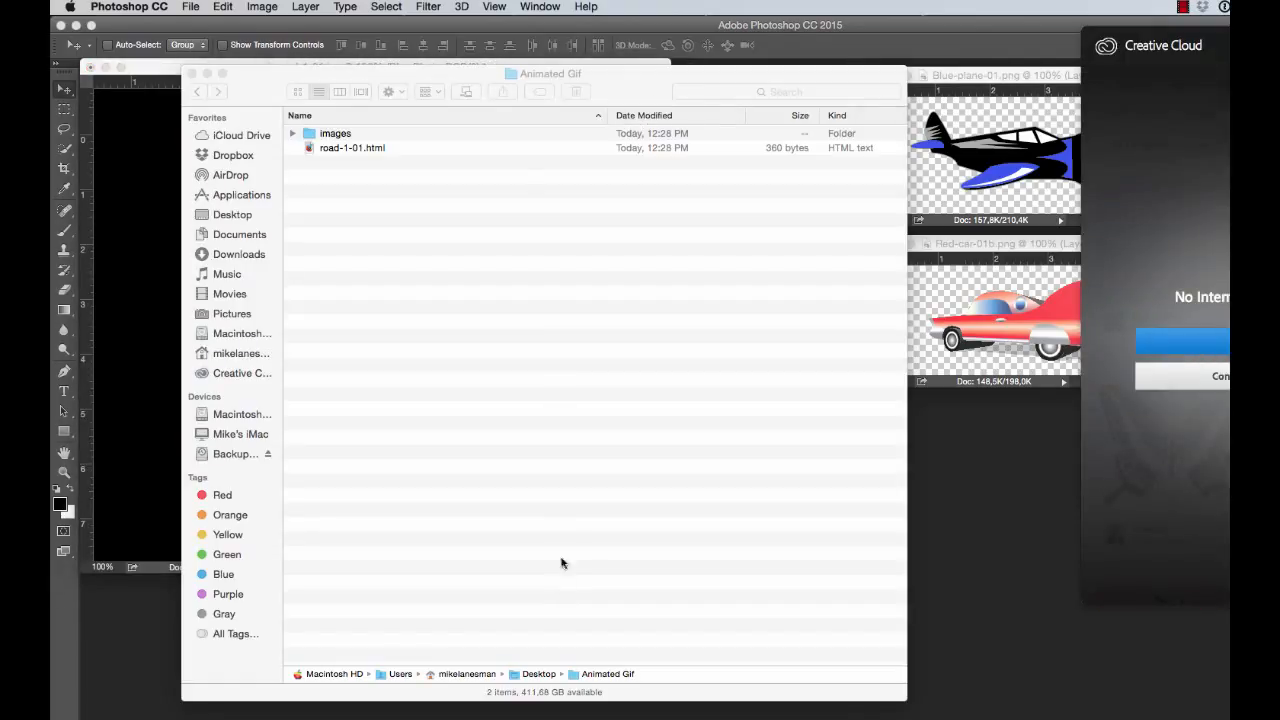
{"action": "left_click", "coordinate": [616, 79]}
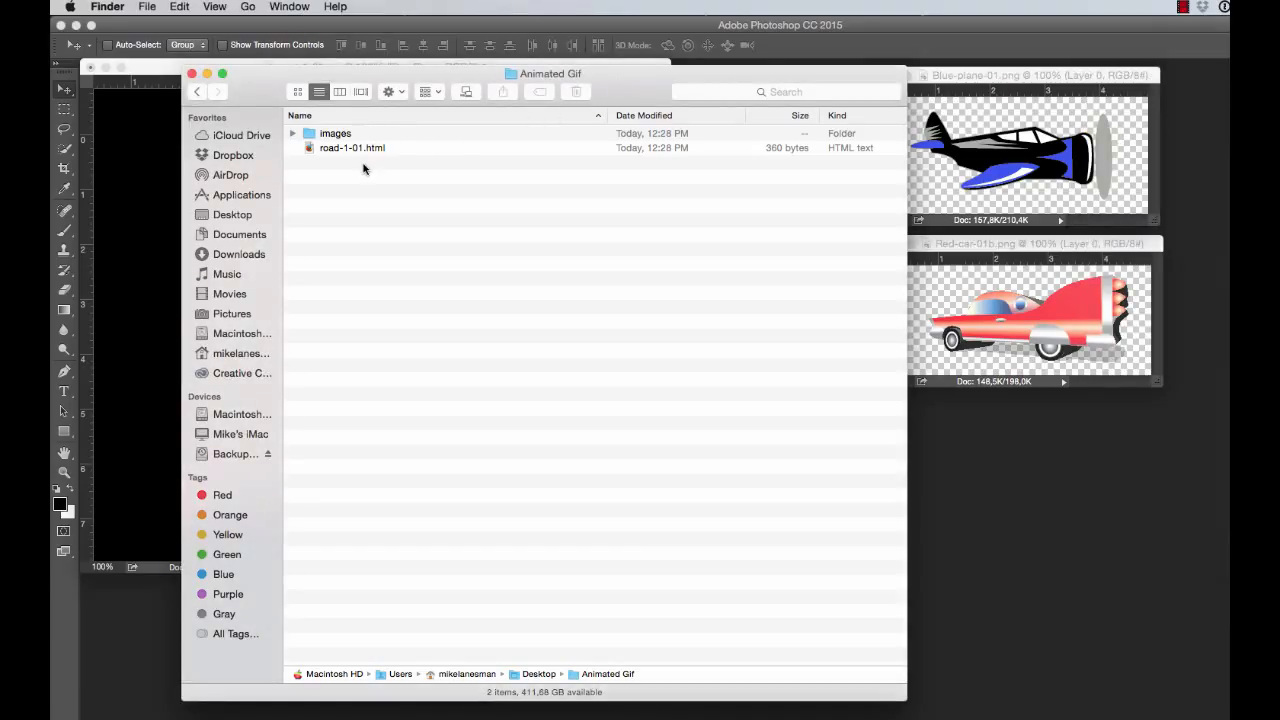
{"action": "left_click", "coordinate": [293, 134]}
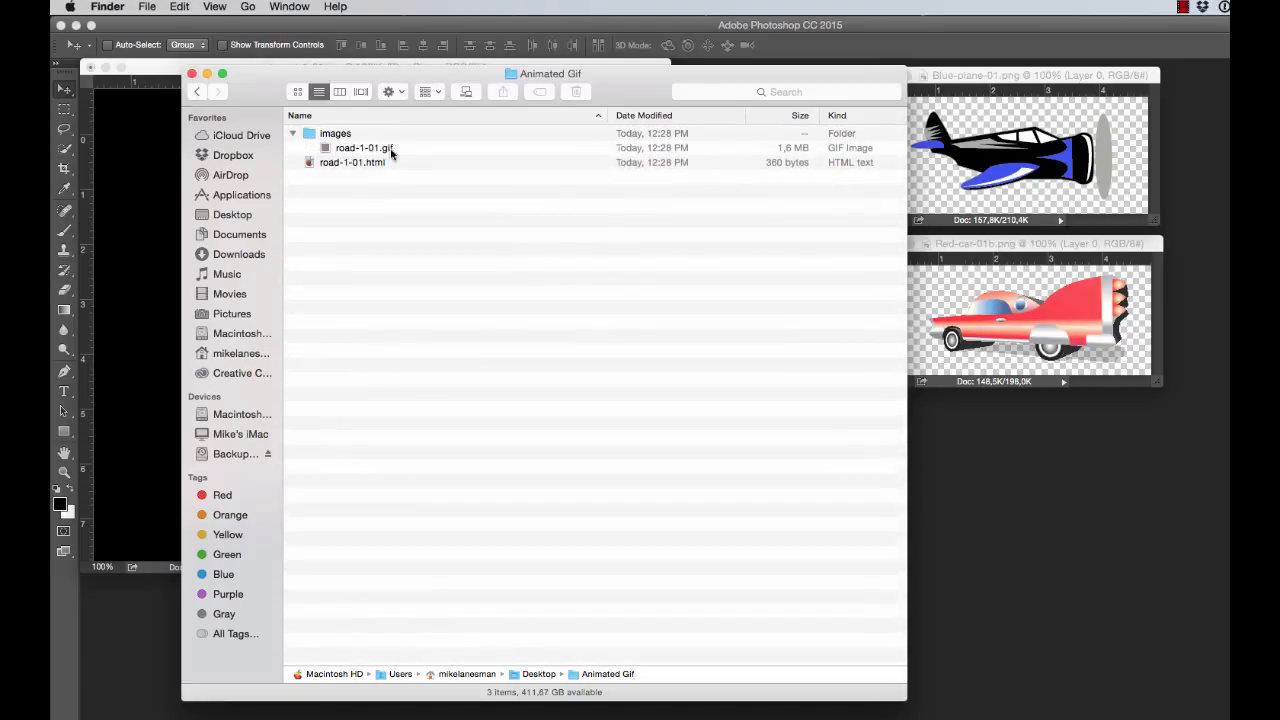
{"action": "left_click", "coordinate": [361, 149]}
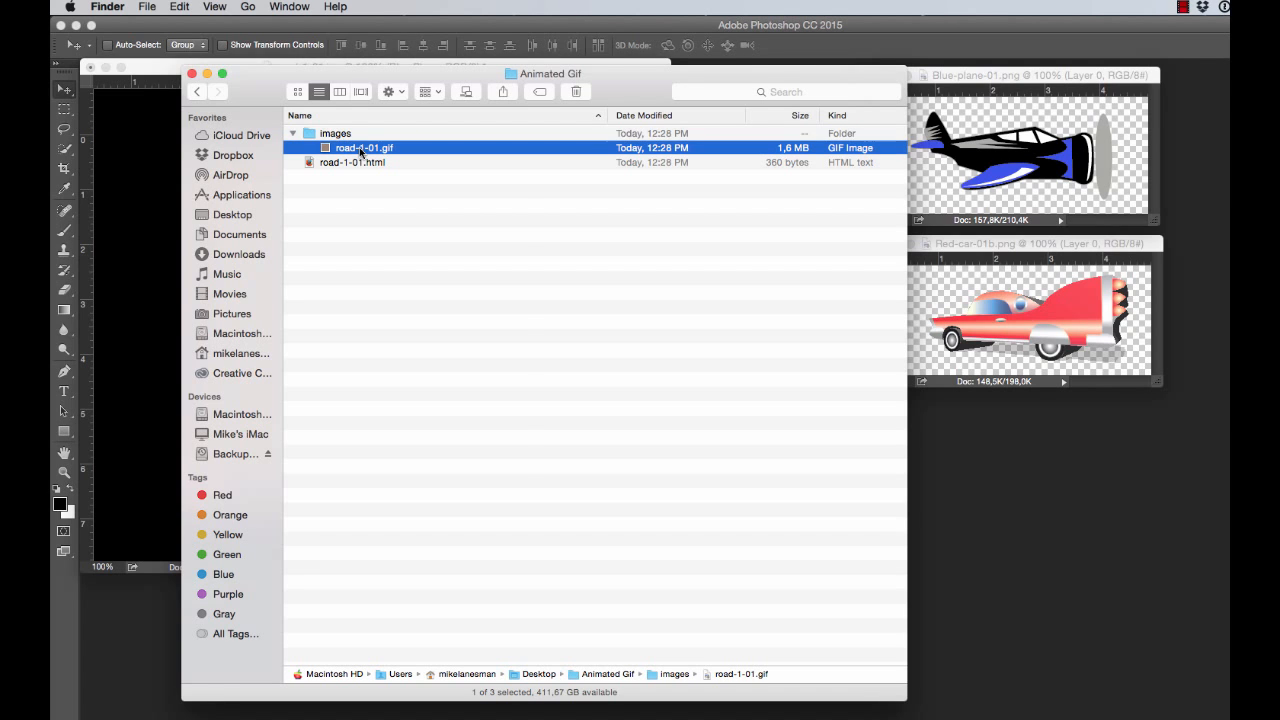
{"action": "right_click", "coordinate": [331, 148]}
{"action": "mouse_move", "coordinate": [445, 177]}
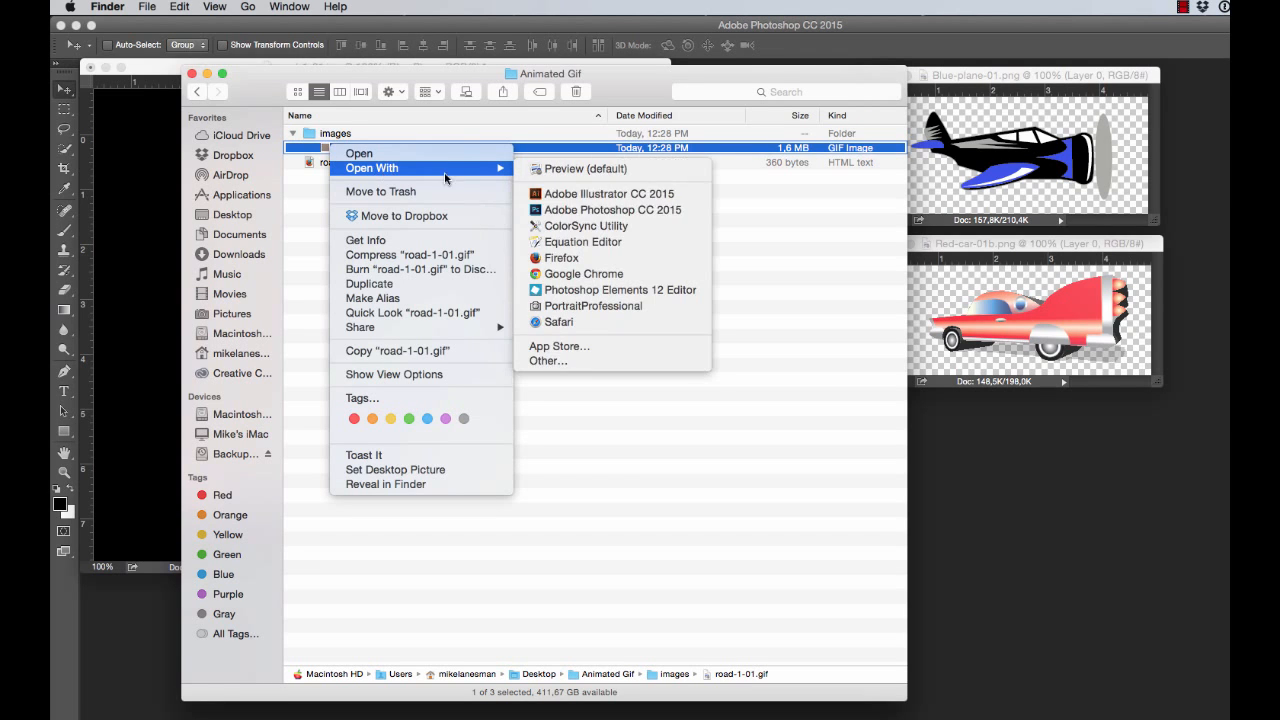
{"action": "left_click", "coordinate": [620, 258]}
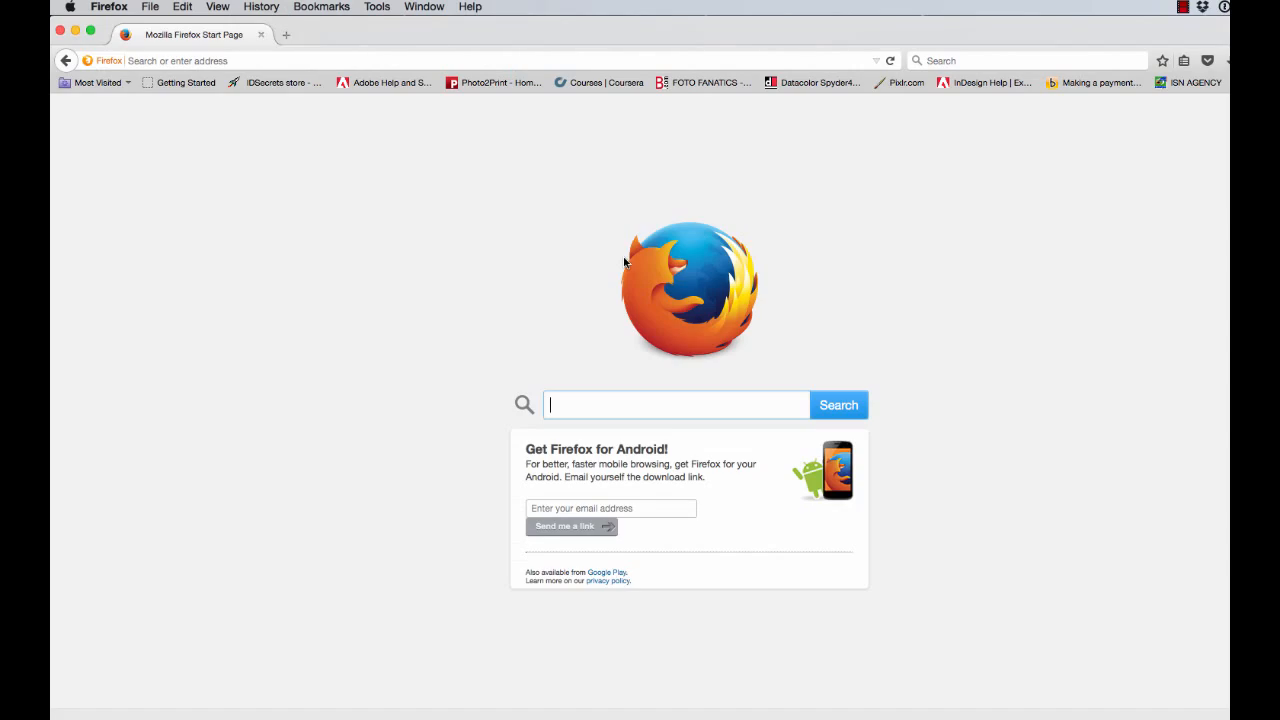